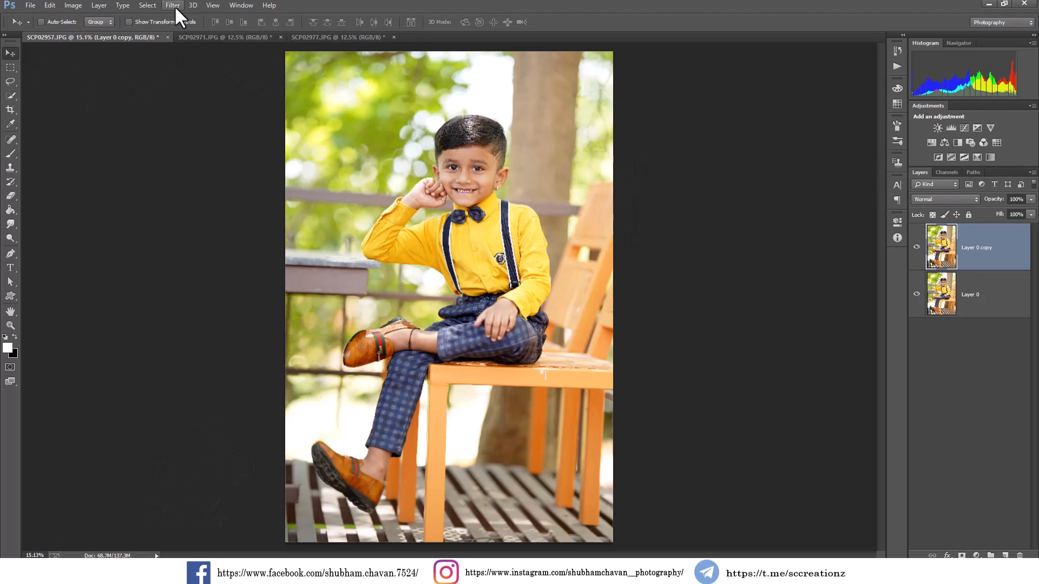
# - Open the Imagenomic Portraiture filter for the Layer 0 copy layer
pyautogui.click(174, 6)
pyautogui.moveTo(215, 269)
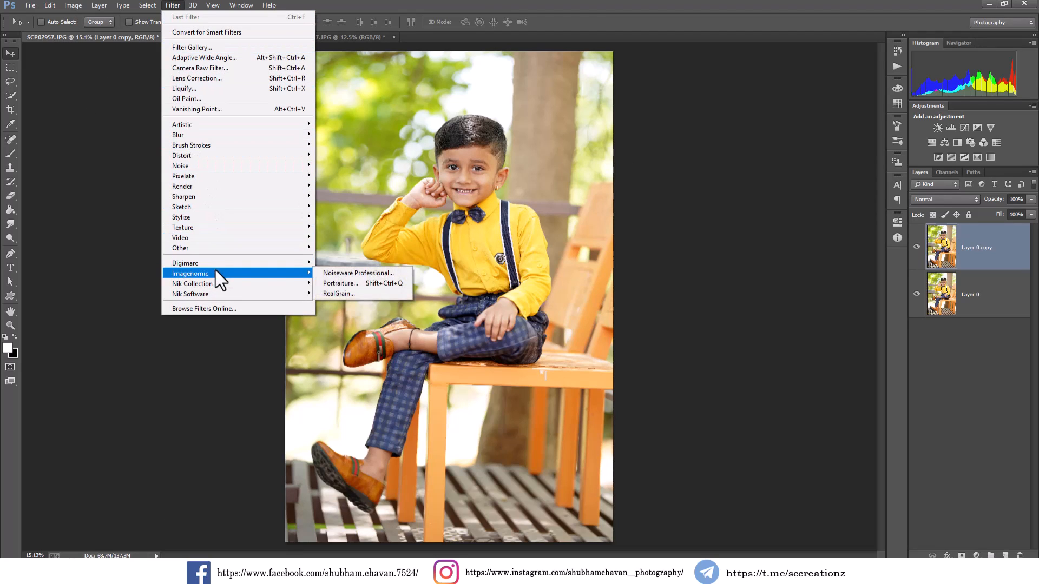
pyautogui.click(367, 283)
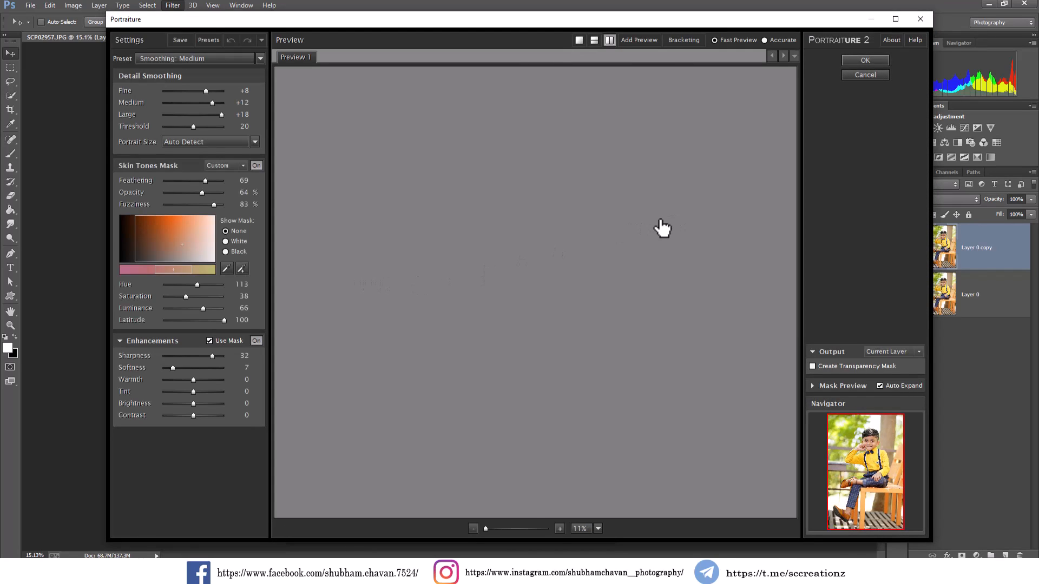
pyautogui.scroll(2, 682, 189)
pyautogui.scroll(2, 664, 184)
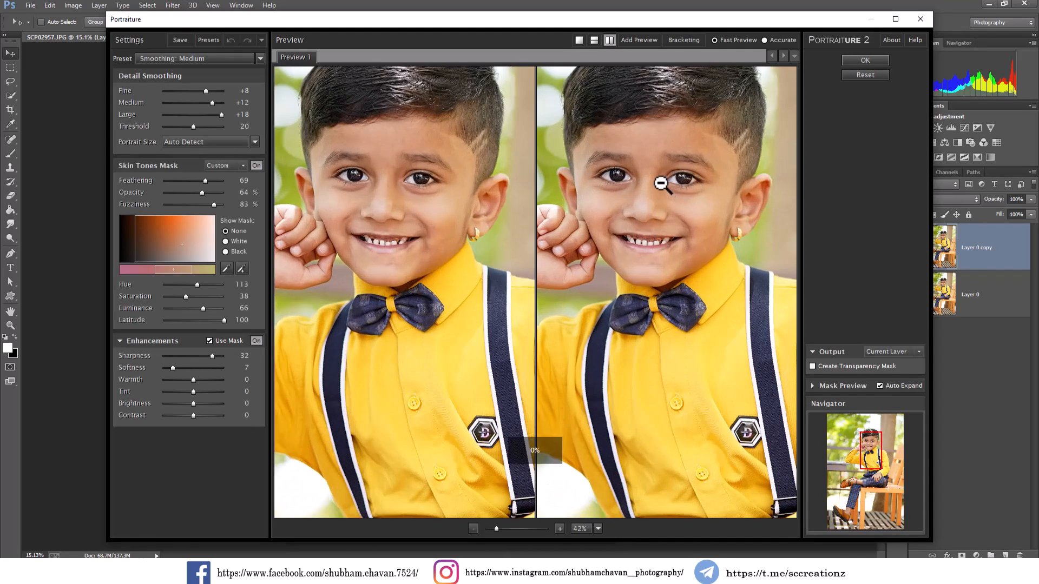
pyautogui.scroll(2, 669, 244)
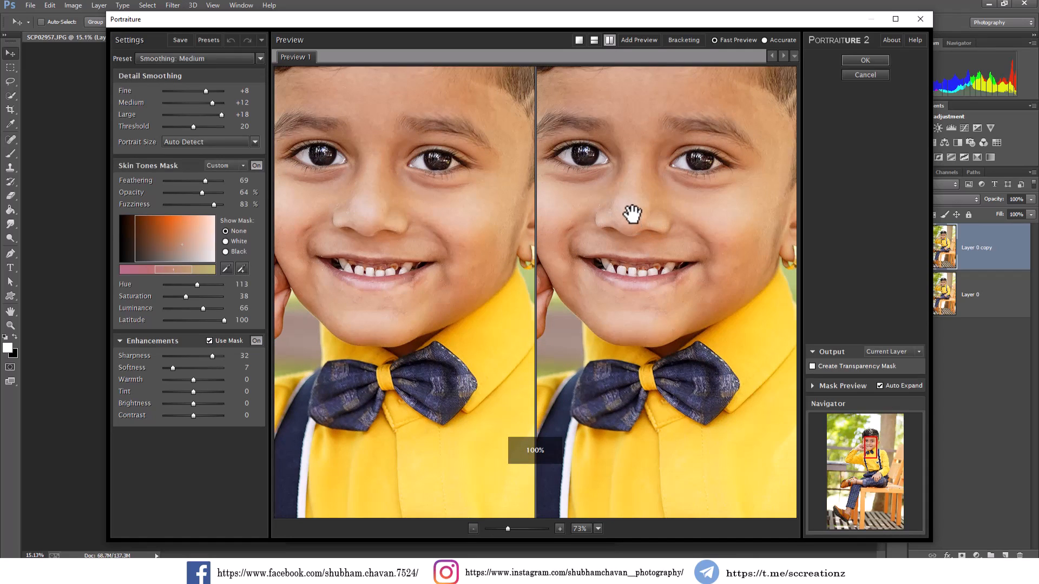
pyautogui.moveTo(632, 214); pyautogui.dragTo(635, 246)
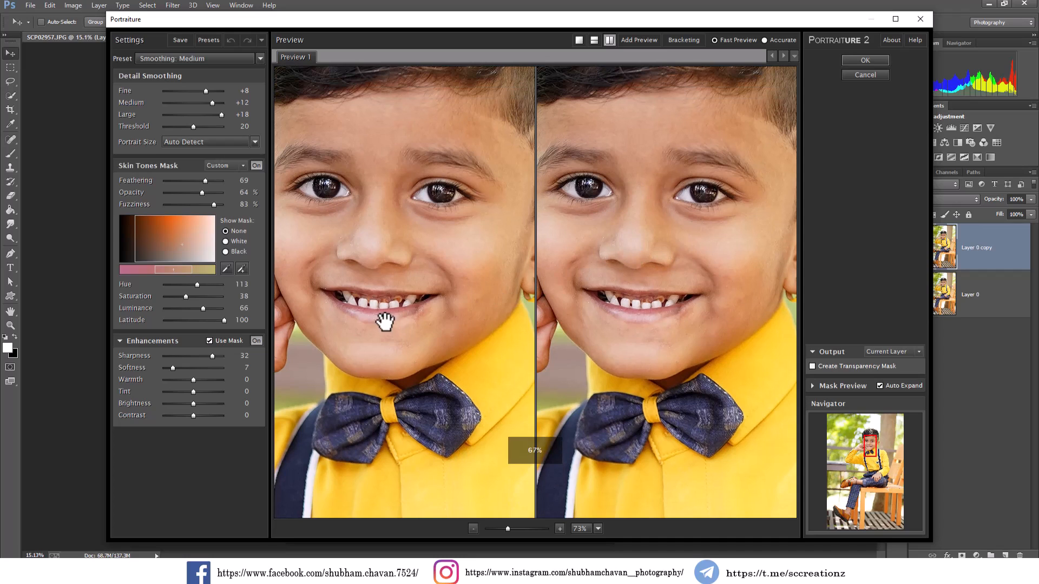
# - Add skin tones sampled from the boy's cheek to the Portraiture skin mask and apply the smoothing
pyautogui.click(242, 268)
pyautogui.click(747, 259)
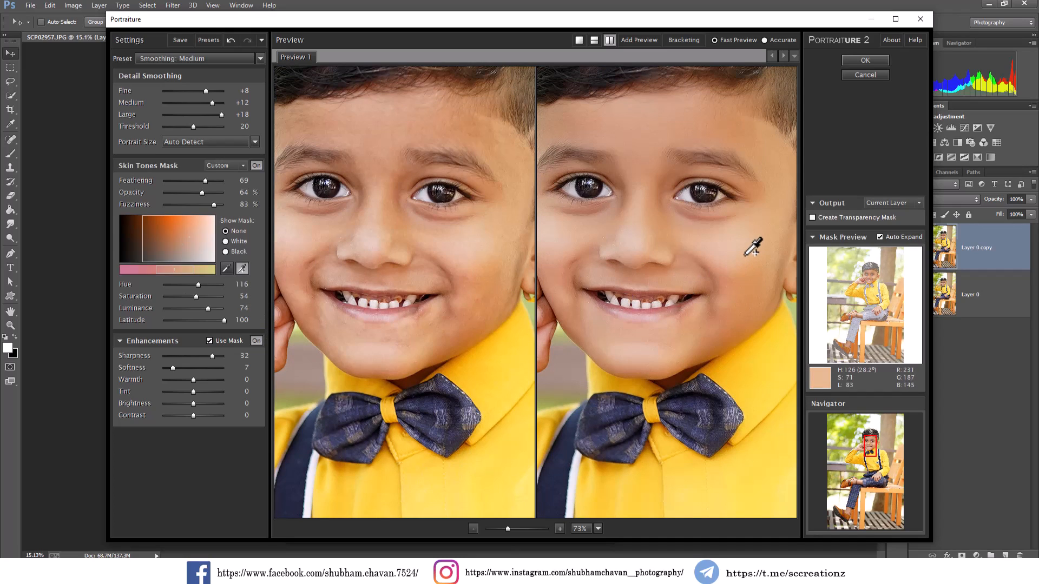
pyautogui.click(243, 267)
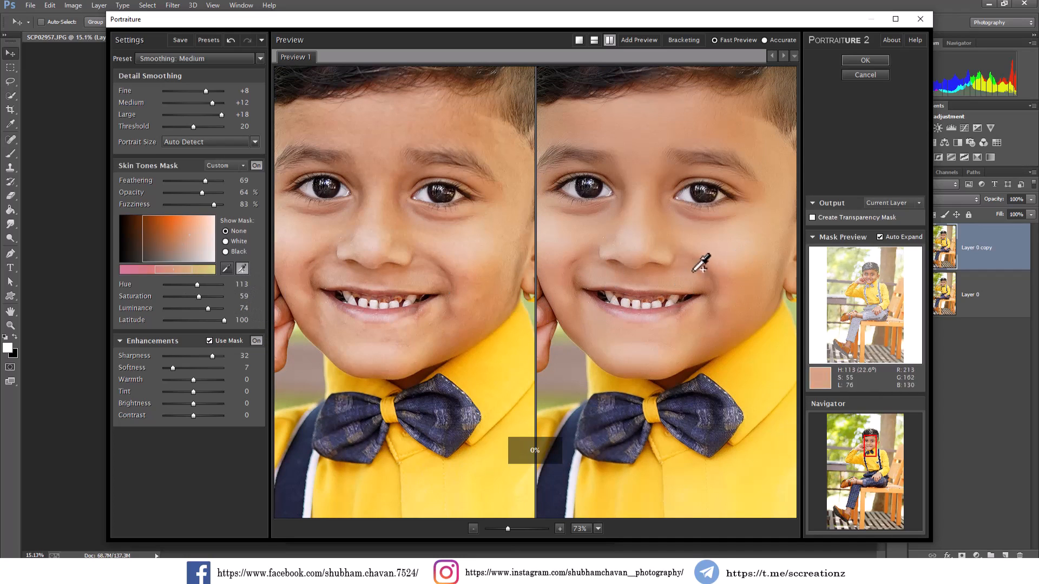
pyautogui.click(242, 269)
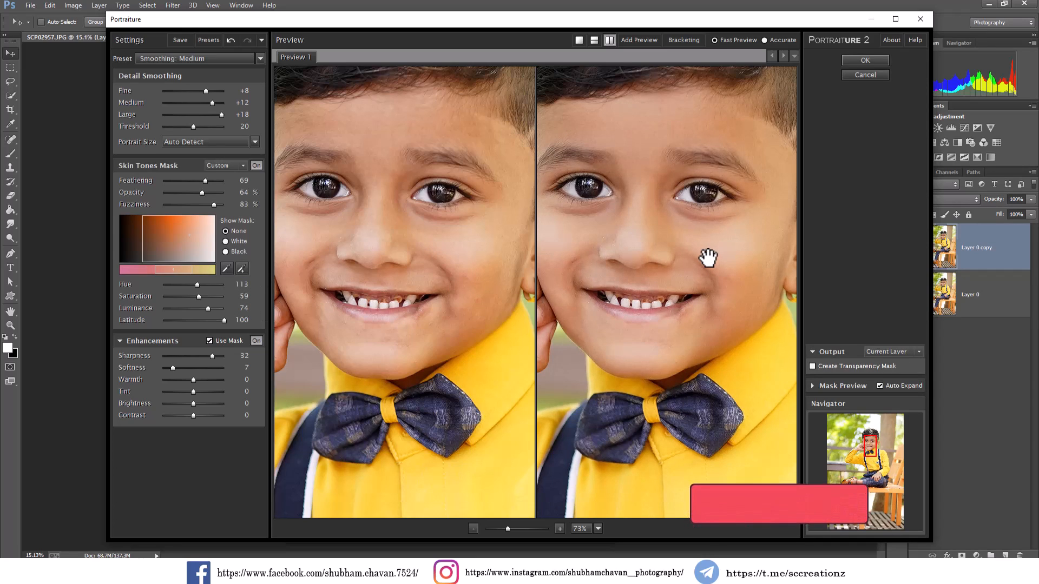
pyautogui.moveTo(708, 260); pyautogui.dragTo(718, 273)
pyautogui.click(875, 59)
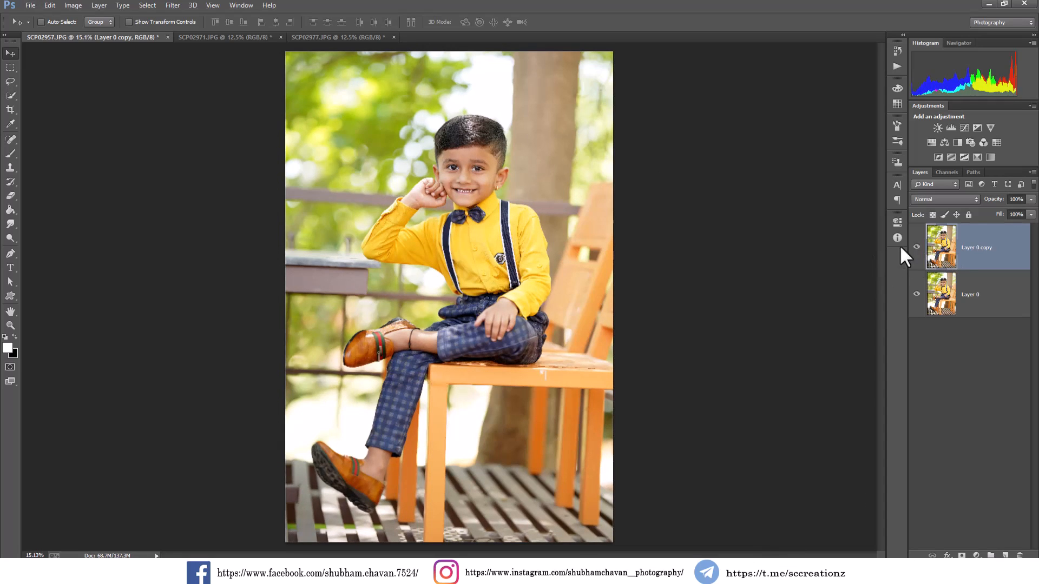
# - Erase the smoothing from facial details on Layer 0 copy with the Eraser, reducing its brush size to 100
pyautogui.scroll(2, 542, 169)
pyautogui.scroll(6, 479, 154)
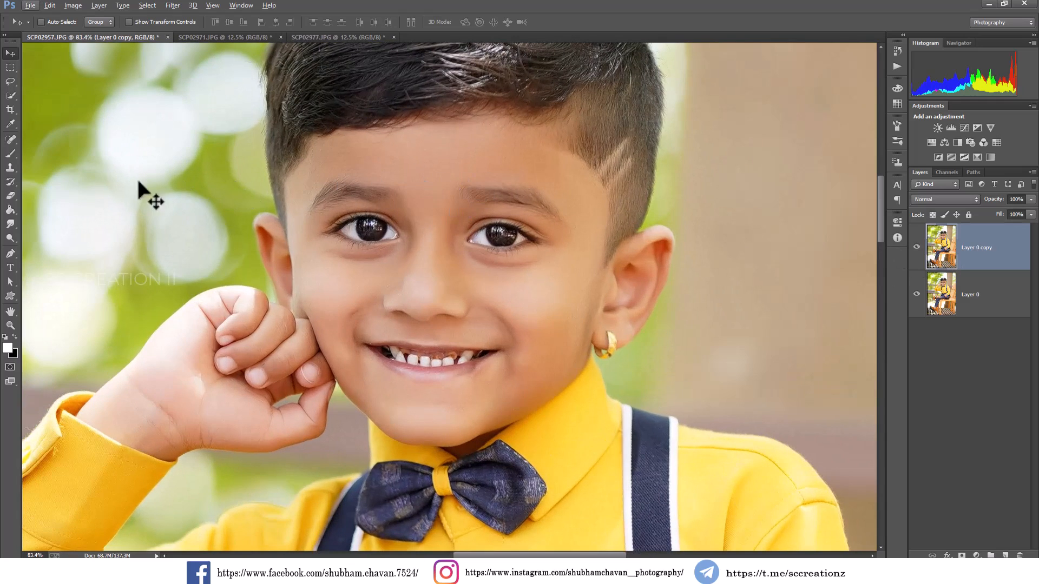
pyautogui.click(11, 196)
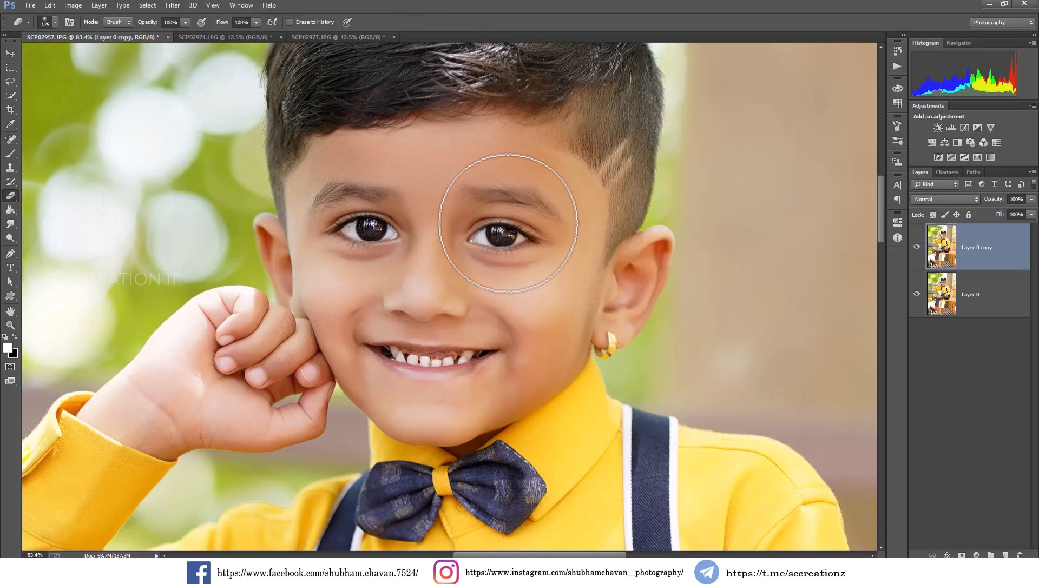
pyautogui.press('[')
pyautogui.press('[')
pyautogui.press('[')
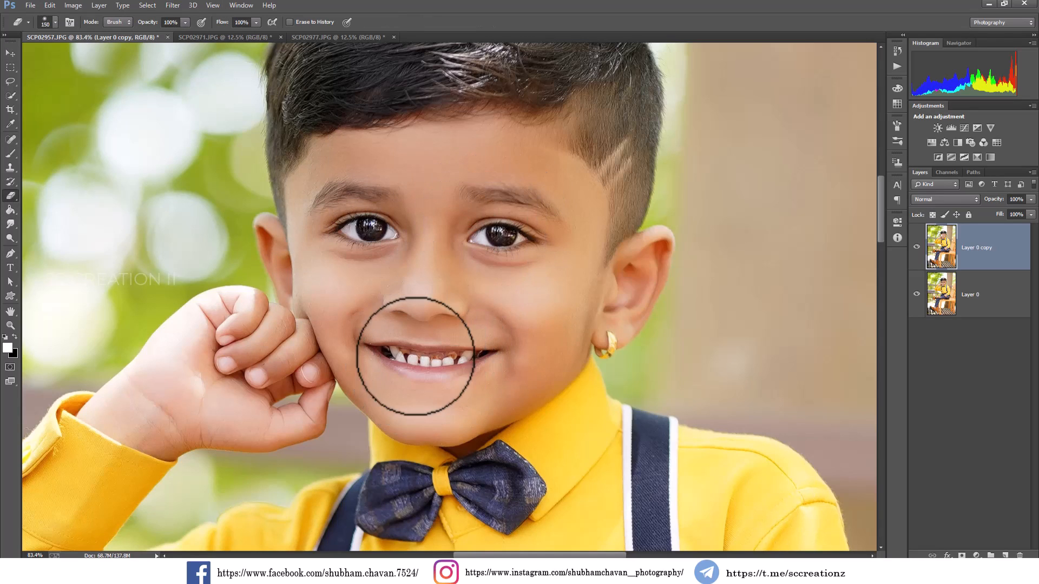
pyautogui.scroll(-5, 506, 336)
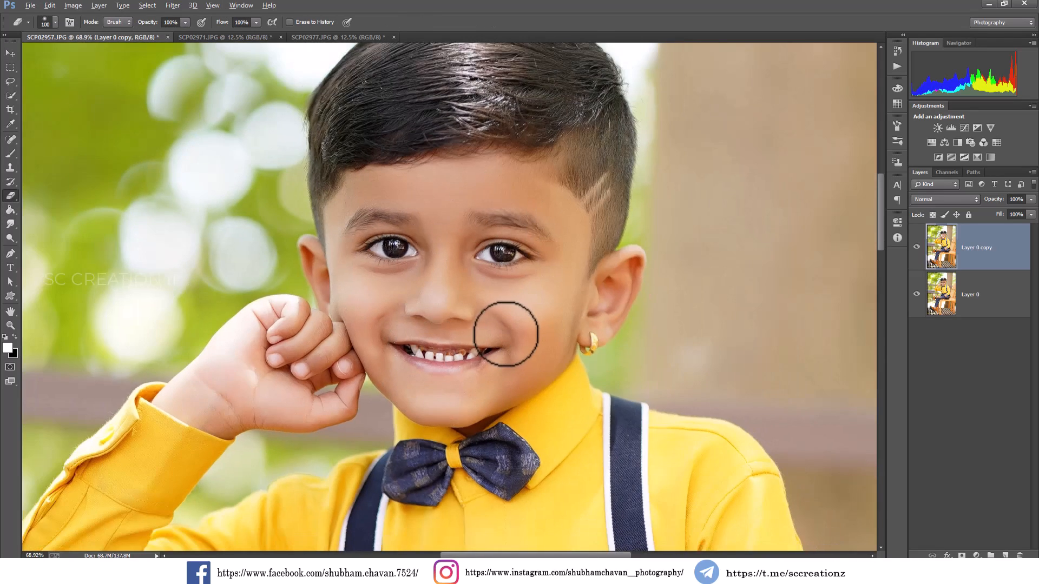
pyautogui.scroll(-4, 508, 329)
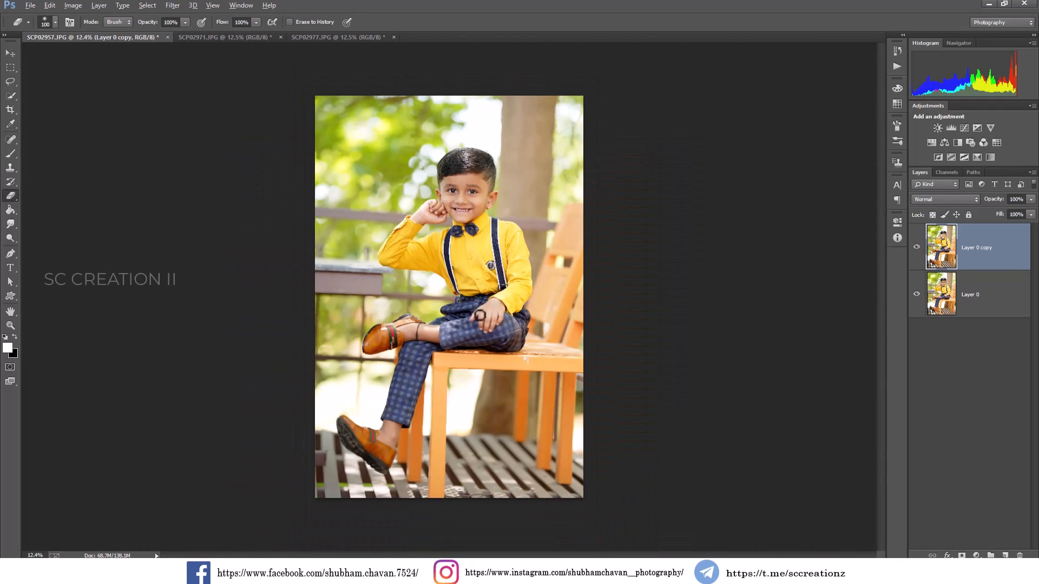
pyautogui.click(11, 54)
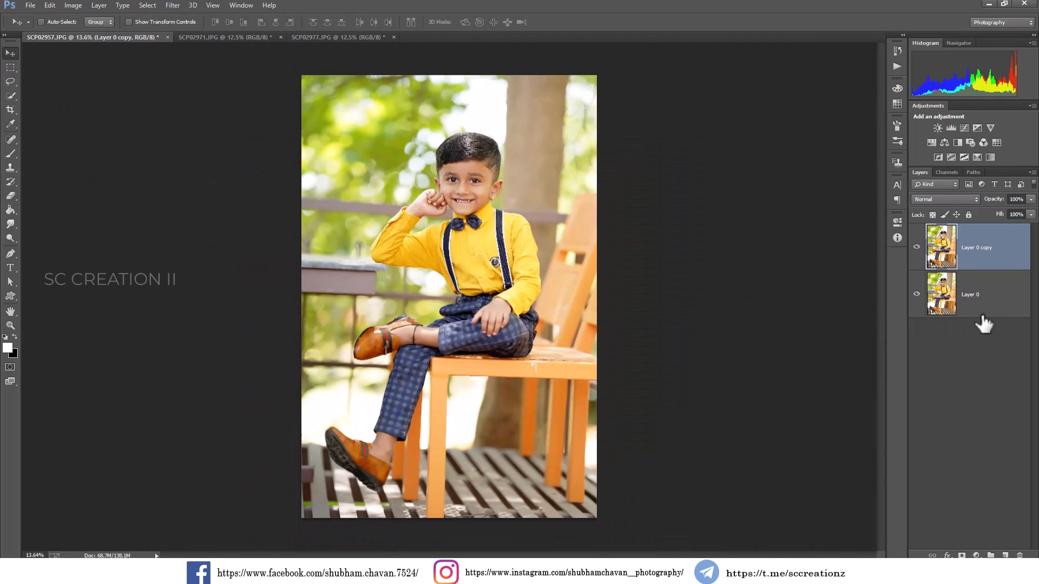
# - Merge the visible layers and duplicate the merged layer under the name "color grading"
pyautogui.rightClick(983, 306)
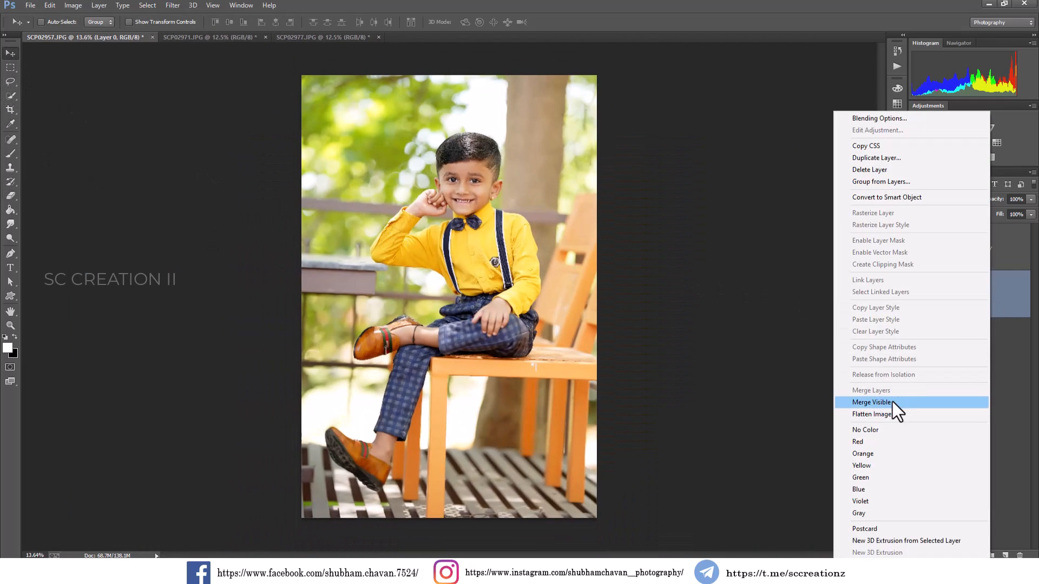
pyautogui.click(892, 401)
pyautogui.rightClick(982, 271)
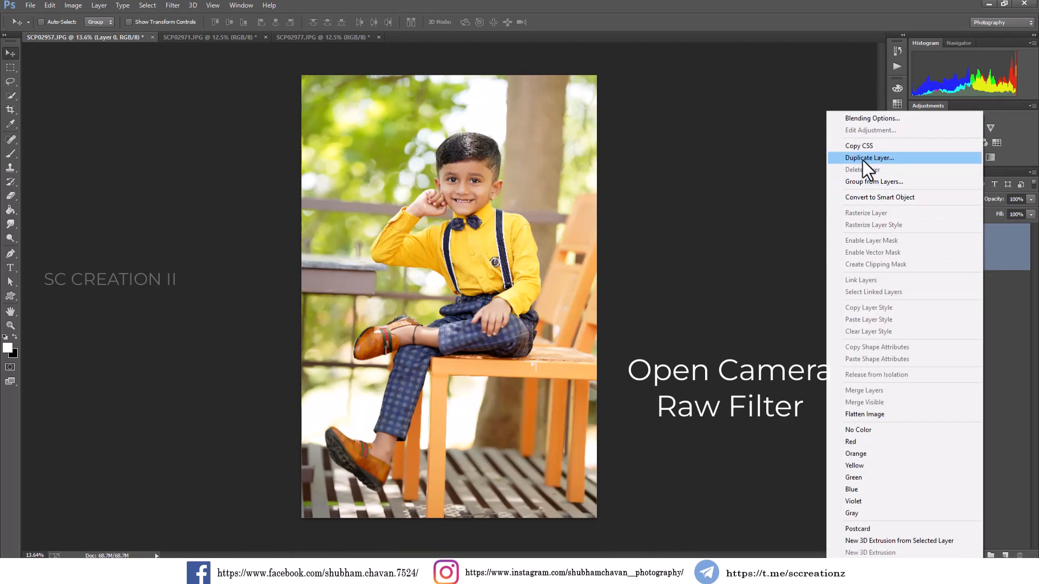
pyautogui.click(865, 159)
pyautogui.write('color grading')
pyautogui.press('Return')
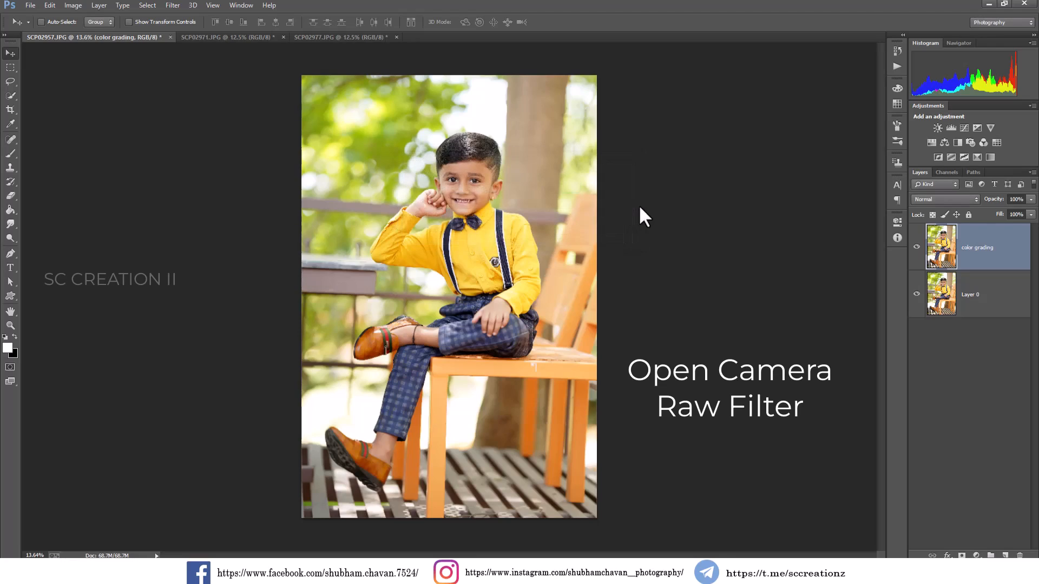
# - Use the Camera Raw Filter on the color grading layer with Temperature -5, Highlights -87, Shadows +7, Whites +12, Blacks -6 and Clarity +3
pyautogui.click(173, 5)
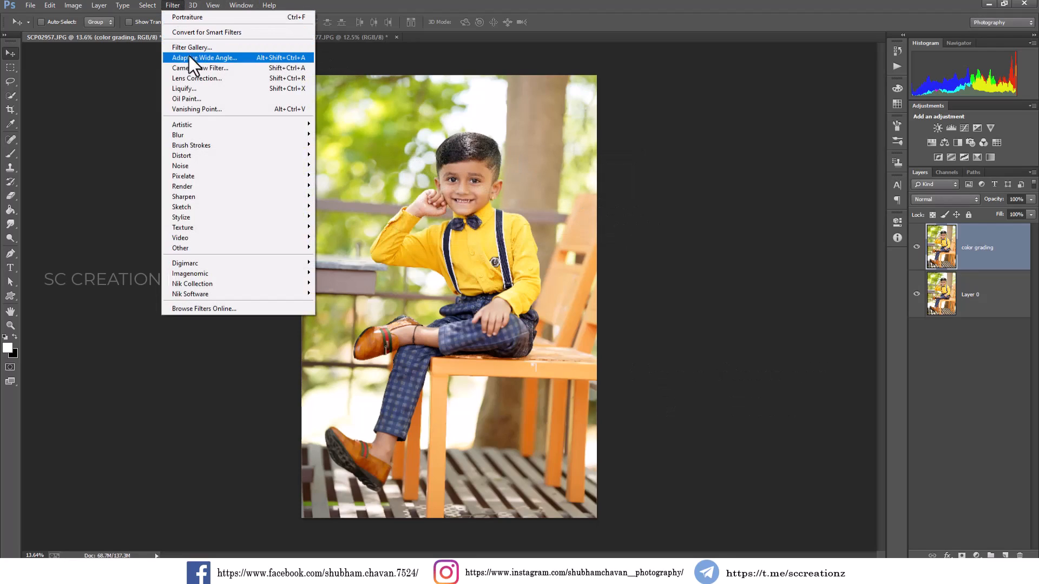
pyautogui.click(241, 67)
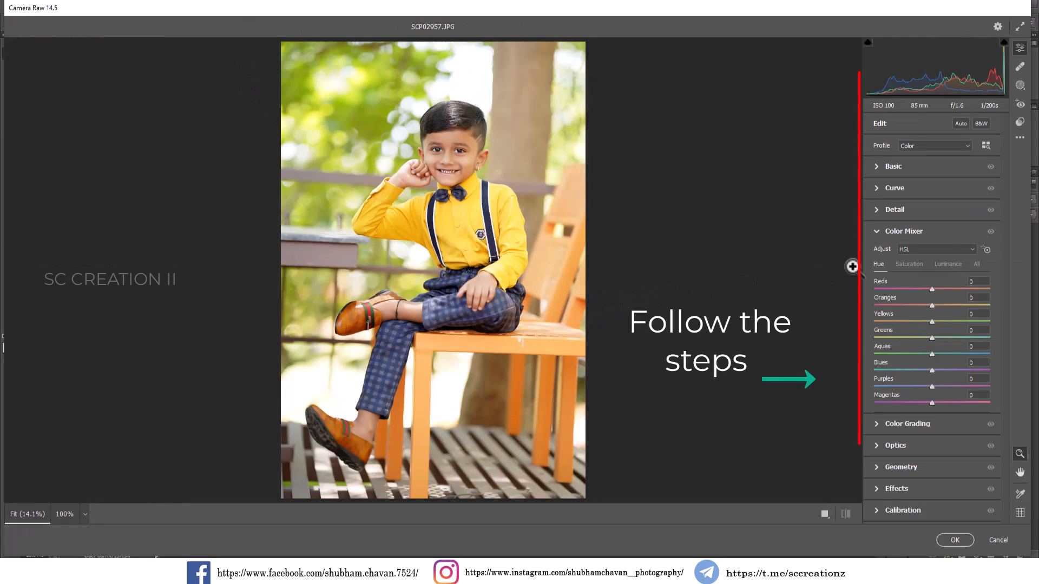
pyautogui.click(882, 167)
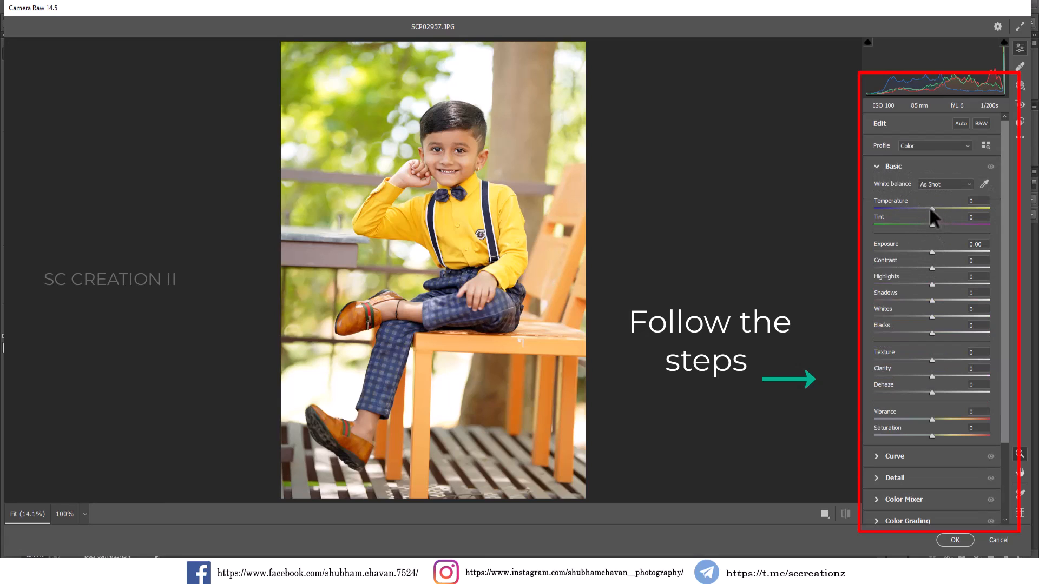
pyautogui.moveTo(930, 209); pyautogui.dragTo(929, 210)
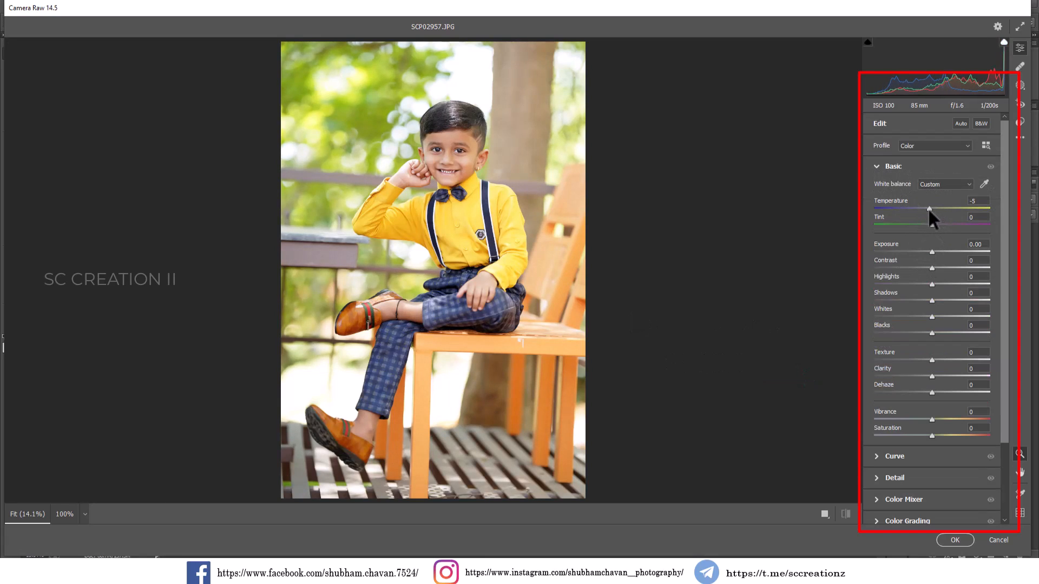
pyautogui.moveTo(924, 284); pyautogui.dragTo(926, 334)
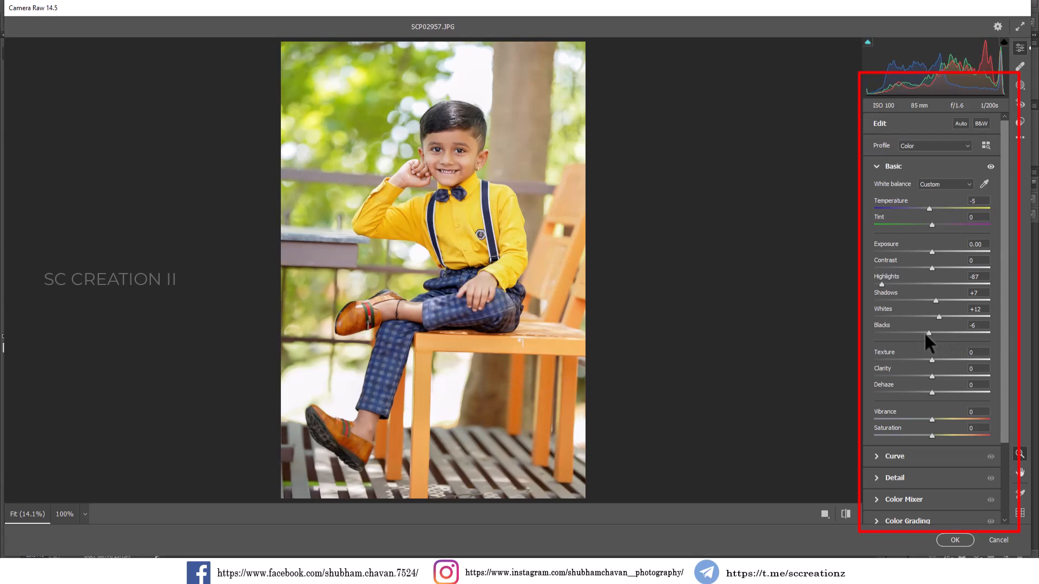
pyautogui.moveTo(938, 375); pyautogui.dragTo(934, 377)
# - Compare the photo before and after side by side and apply the Camera Raw adjustments
pyautogui.moveTo(447, 158); pyautogui.dragTo(575, 262)
pyautogui.click(825, 514)
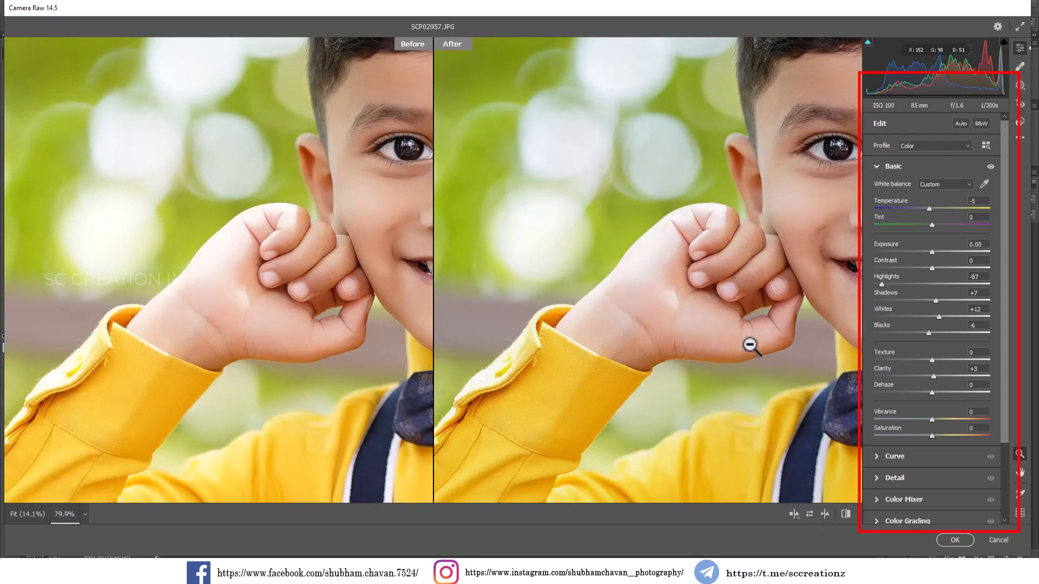
pyautogui.press('space')
pyautogui.moveTo(749, 317); pyautogui.dragTo(590, 322)
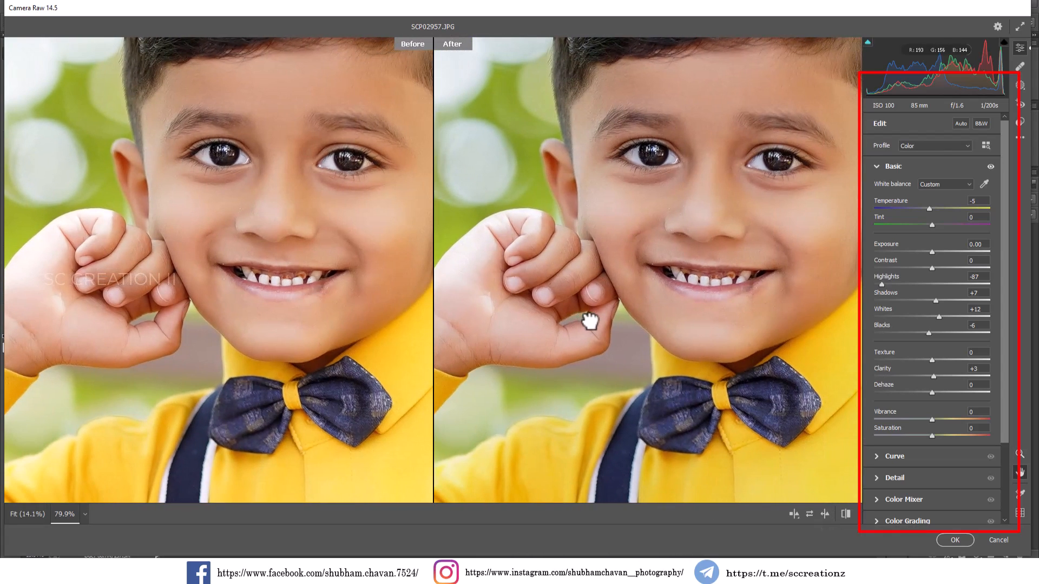
pyautogui.click(692, 250)
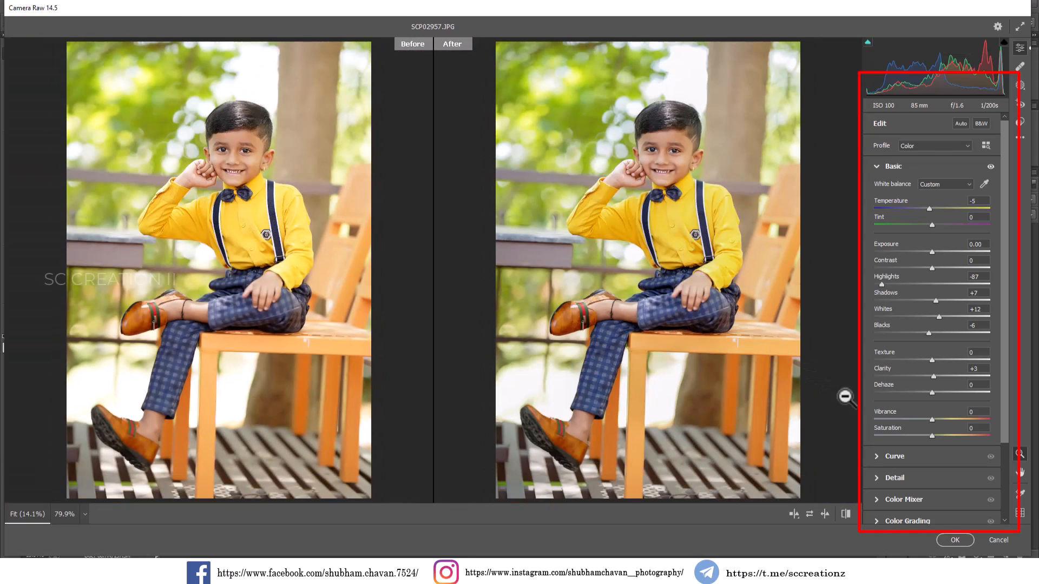
pyautogui.click(955, 540)
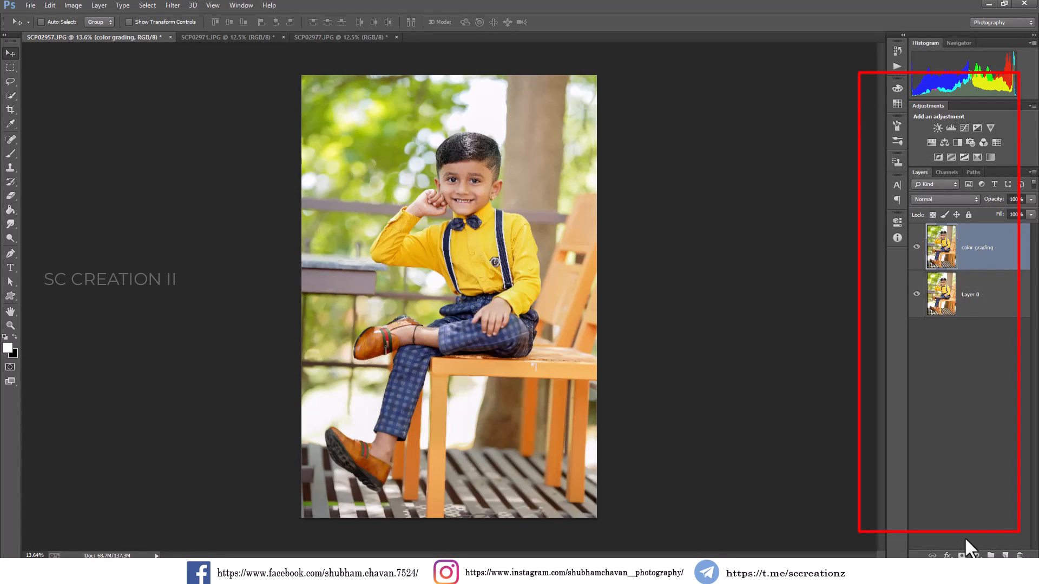
# - Duplicate the color grading layer
pyautogui.rightClick(999, 260)
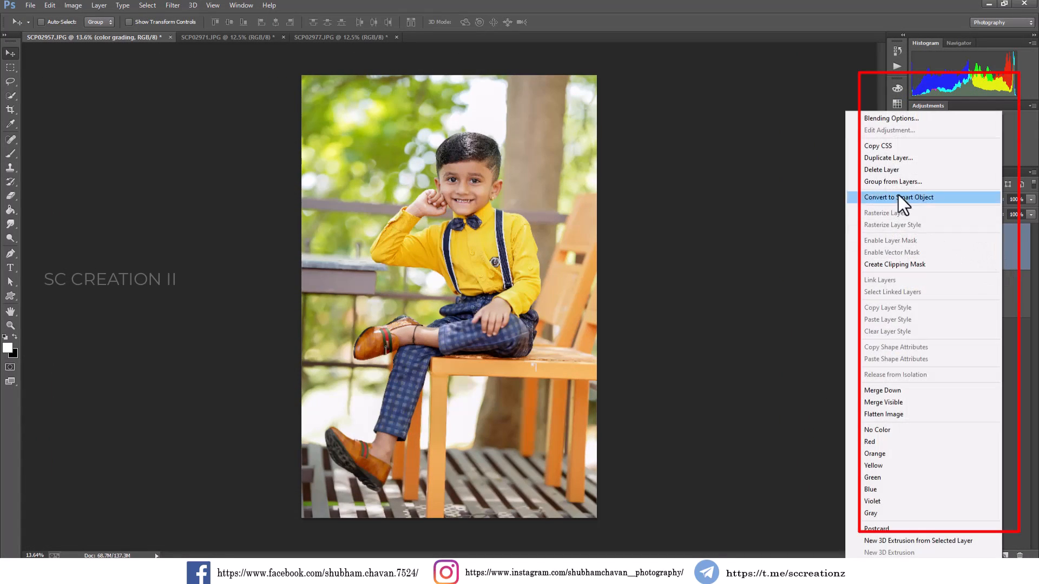
pyautogui.click(884, 161)
pyautogui.click(612, 175)
# - Open the Camera Raw Filter on the duplicated layer and set Tint to +1 and Whites to +4
pyautogui.click(172, 6)
pyautogui.click(229, 68)
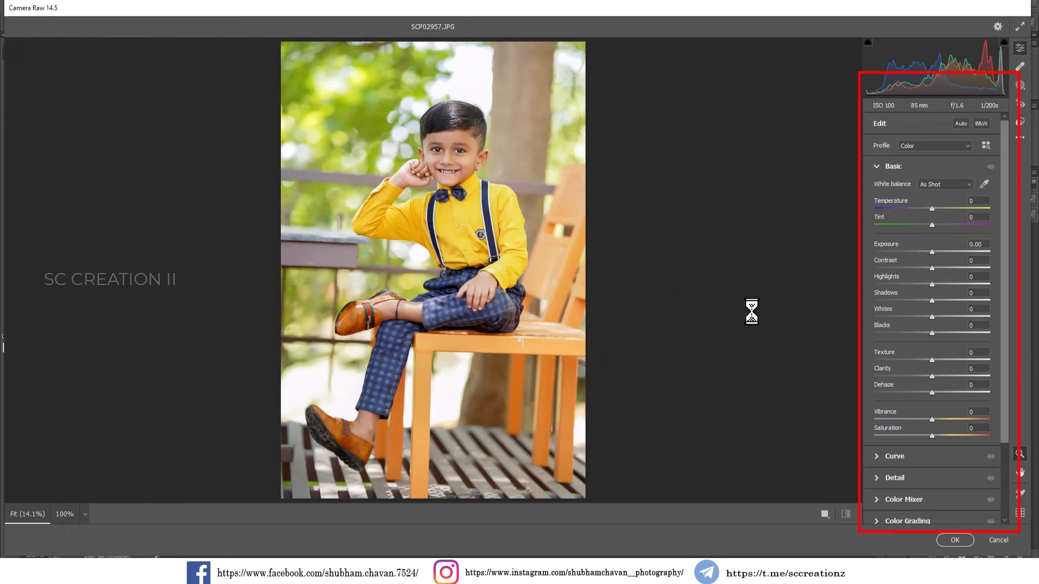
pyautogui.moveTo(931, 225); pyautogui.dragTo(934, 225)
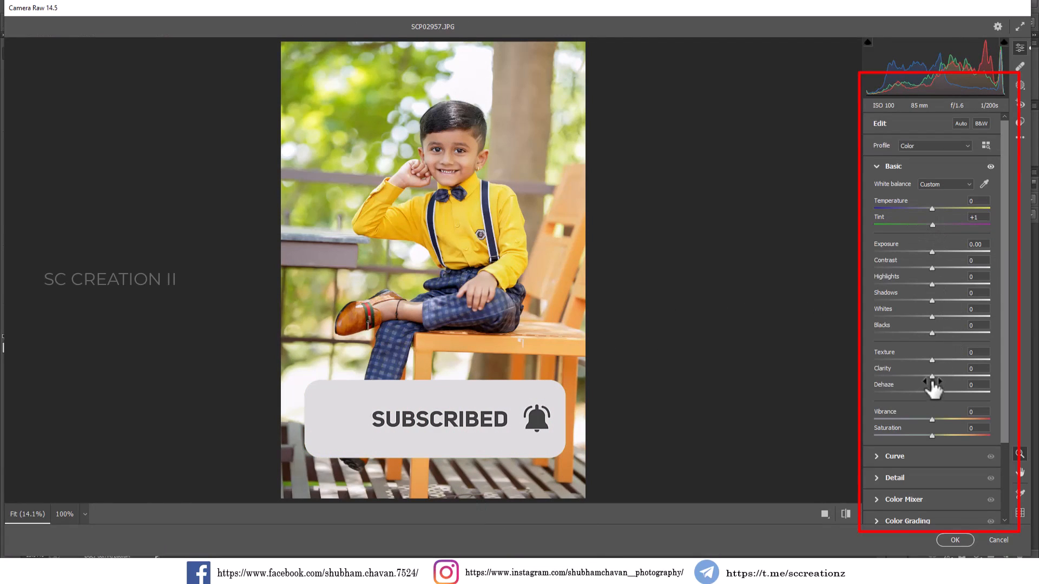
pyautogui.moveTo(931, 357)
pyautogui.mouseDown()
pyautogui.moveTo(945, 358)
pyautogui.moveTo(936, 358)
pyautogui.mouseUp()
pyautogui.doubleClick(935, 357)
pyautogui.moveTo(941, 316)
pyautogui.mouseDown()
pyautogui.moveTo(931, 316)
pyautogui.moveTo(958, 317)
pyautogui.moveTo(937, 320)
pyautogui.mouseUp()
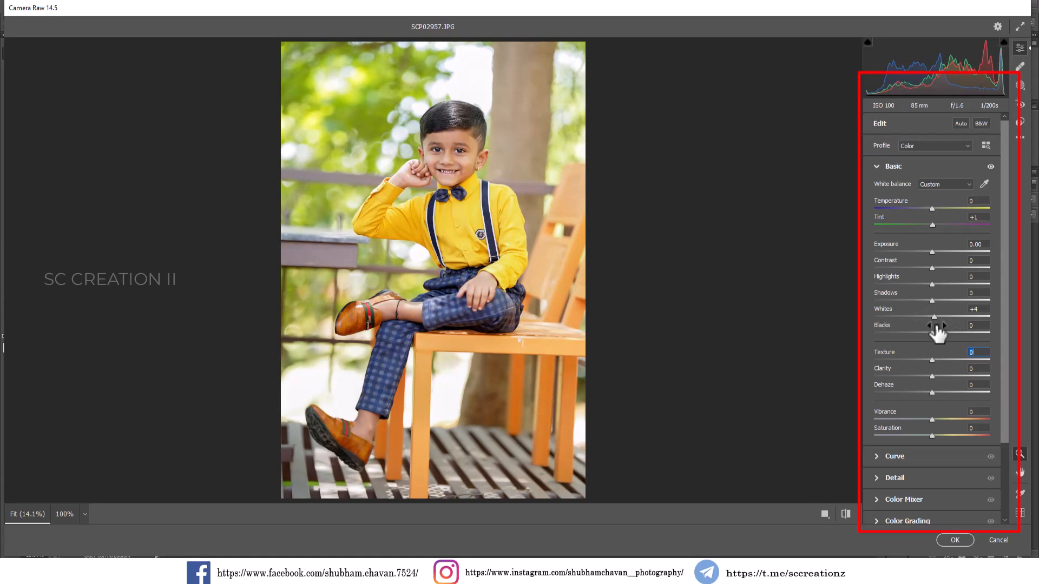
pyautogui.click(884, 167)
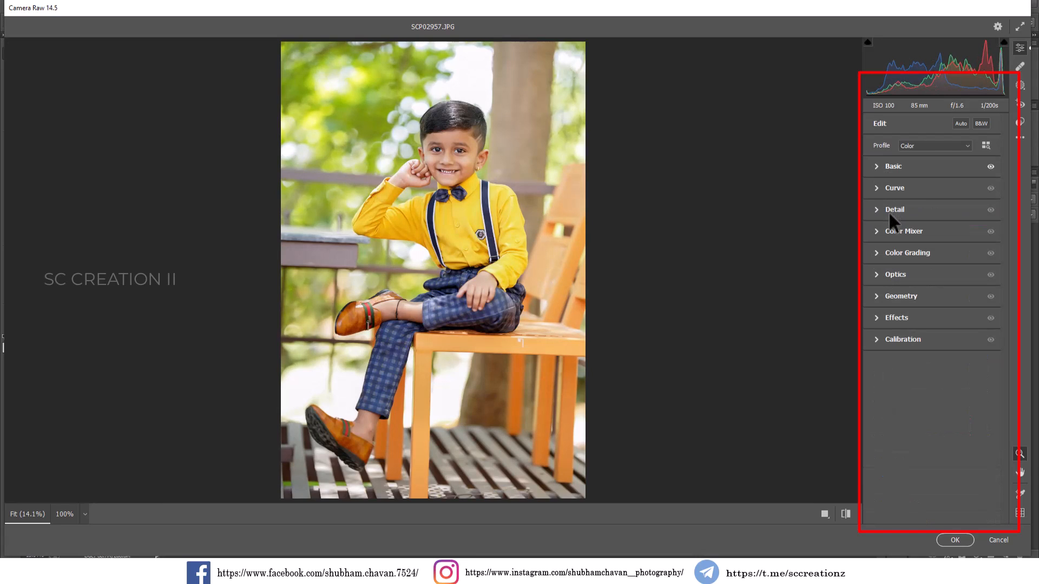
# - Set the parametric tone curve to Highlights -3, Lights +6, Darks -4 and Shadows -10
pyautogui.click(886, 213)
pyautogui.click(893, 188)
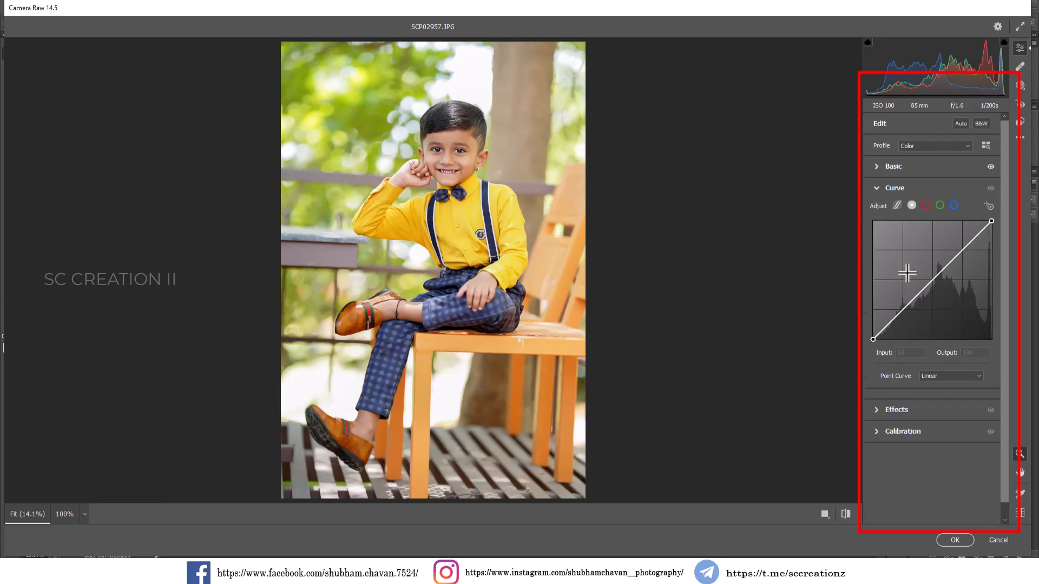
pyautogui.click(898, 205)
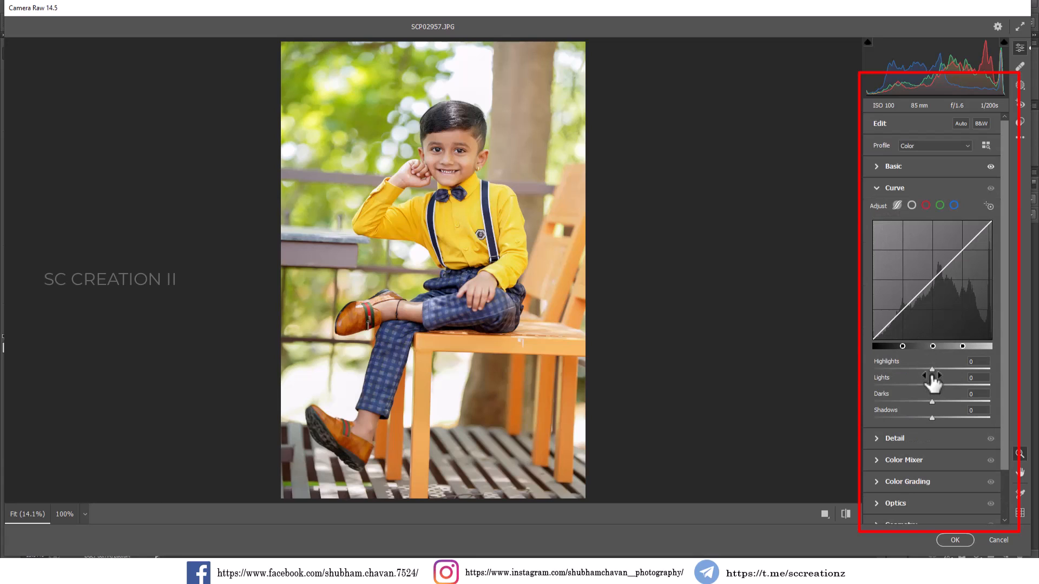
pyautogui.moveTo(931, 368); pyautogui.dragTo(927, 416)
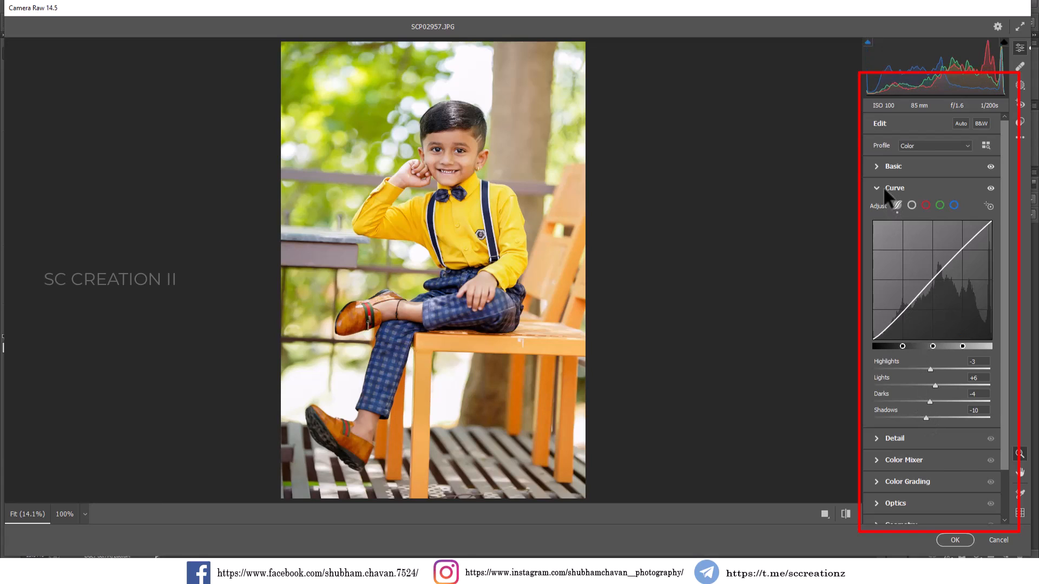
# - Add a midpoint to the green channel's point curve with Input 126 and Output 127
pyautogui.click(940, 205)
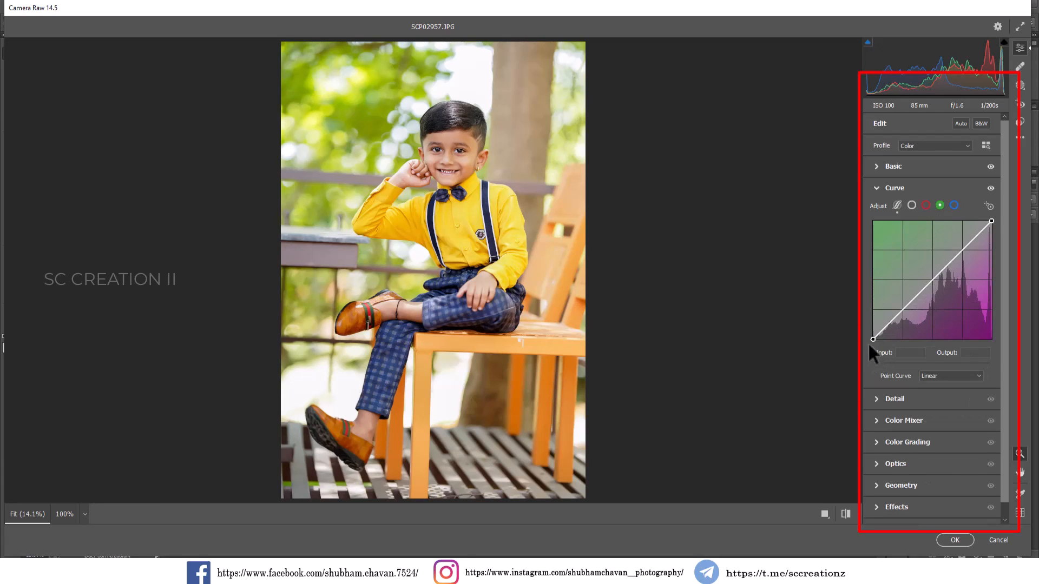
pyautogui.moveTo(873, 339); pyautogui.dragTo(869, 341)
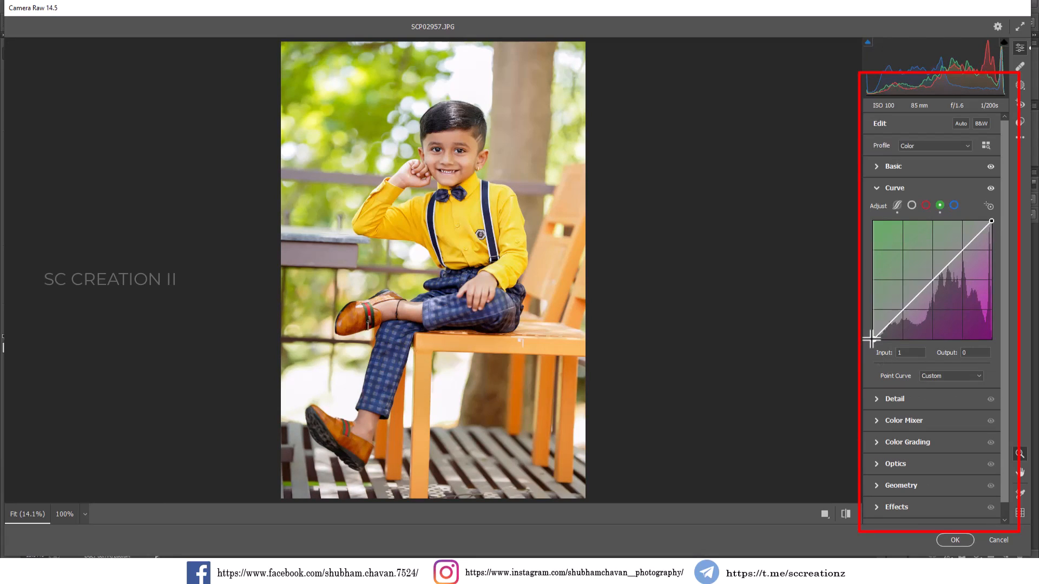
pyautogui.click(931, 279)
pyautogui.moveTo(931, 279); pyautogui.dragTo(931, 280)
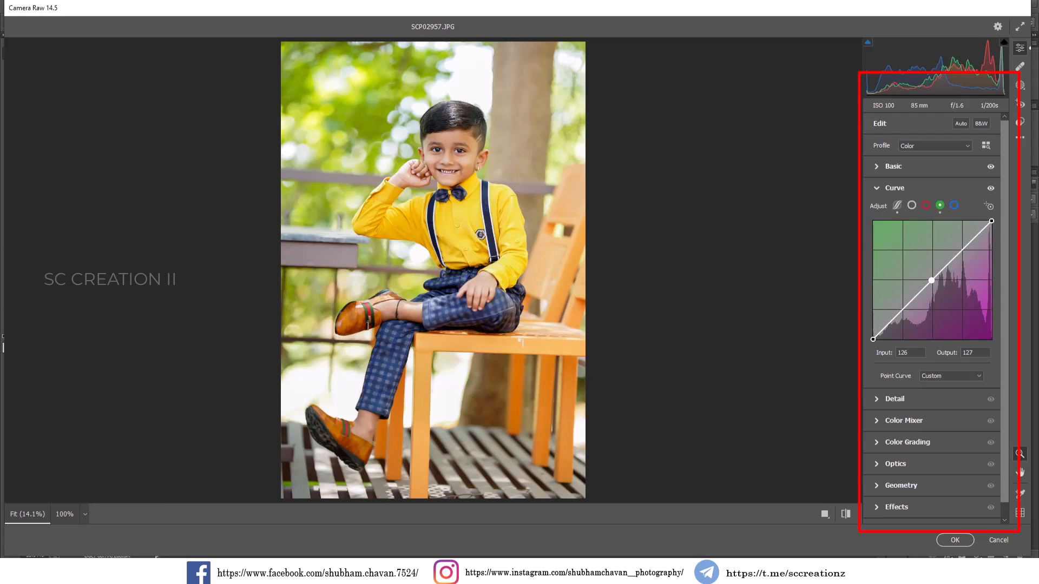
pyautogui.click(885, 189)
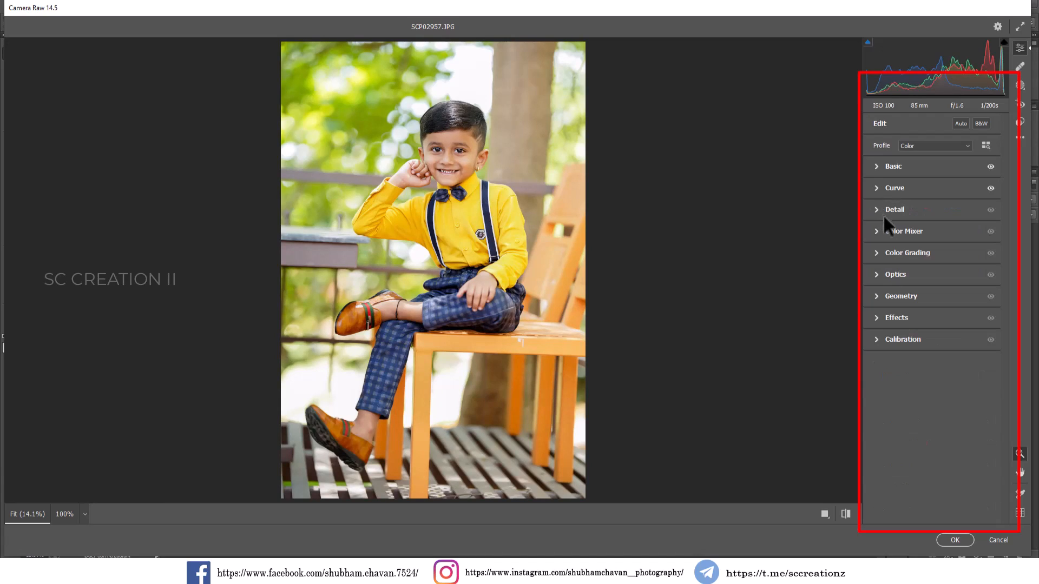
# - Shift the Color Mixer hues, setting Aquas to -100 and Blues to -20 and raising Yellows and Greens
pyautogui.click(888, 231)
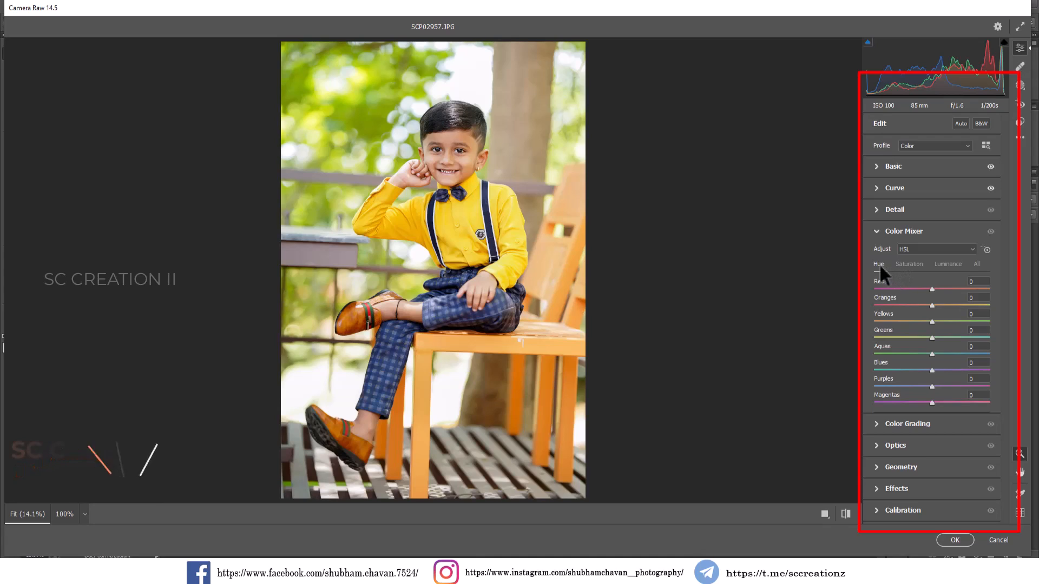
pyautogui.moveTo(934, 321); pyautogui.dragTo(855, 358)
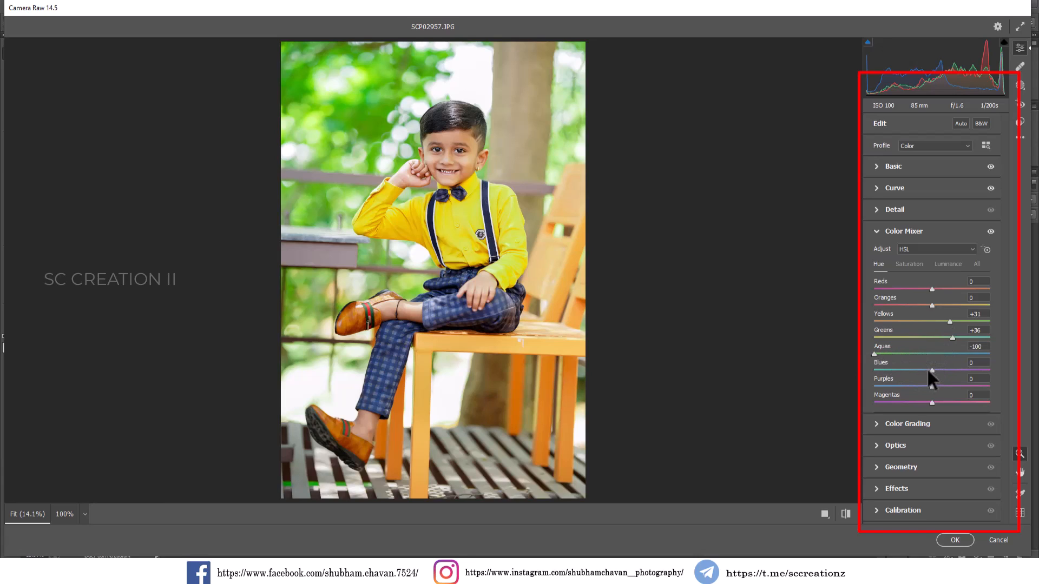
pyautogui.moveTo(932, 370)
pyautogui.mouseDown()
pyautogui.moveTo(881, 370)
pyautogui.moveTo(959, 370)
pyautogui.moveTo(925, 371)
pyautogui.mouseUp()
pyautogui.moveTo(953, 337)
pyautogui.mouseDown()
pyautogui.moveTo(978, 336)
pyautogui.moveTo(947, 337)
pyautogui.moveTo(969, 322)
pyautogui.moveTo(906, 322)
pyautogui.moveTo(957, 327)
pyautogui.moveTo(940, 325)
pyautogui.moveTo(961, 337)
pyautogui.moveTo(909, 318)
pyautogui.moveTo(901, 318)
pyautogui.moveTo(940, 321)
pyautogui.moveTo(897, 335)
pyautogui.moveTo(963, 322)
pyautogui.mouseUp()
# - Set the Color Mixer saturation to Yellows +68, Greens -18, Aquas +29 and Blues +14
pyautogui.click(910, 265)
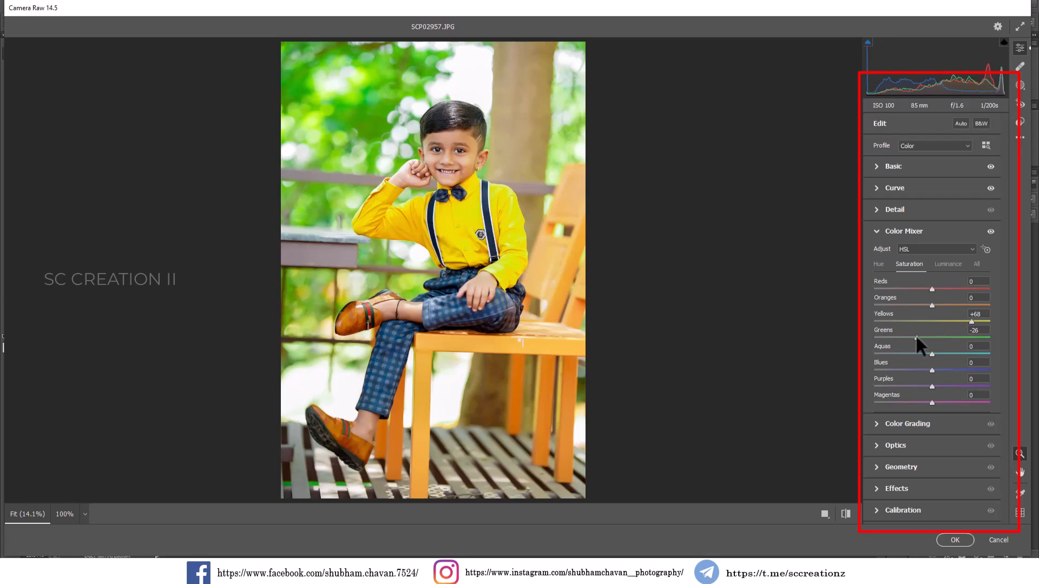
pyautogui.moveTo(948, 369); pyautogui.dragTo(937, 357)
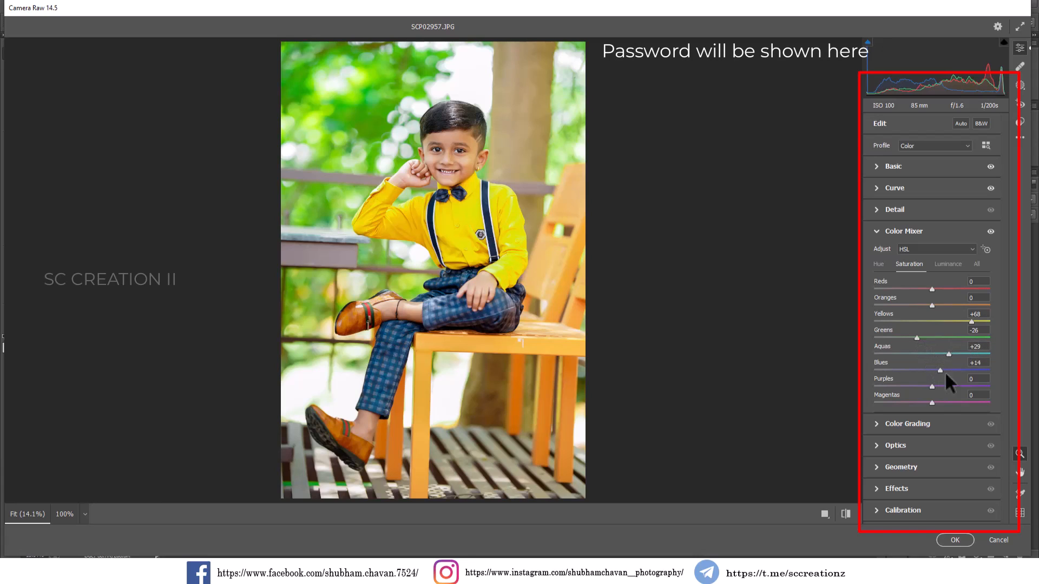
pyautogui.moveTo(915, 337)
pyautogui.mouseDown()
pyautogui.moveTo(870, 340)
pyautogui.moveTo(905, 345)
pyautogui.mouseUp()
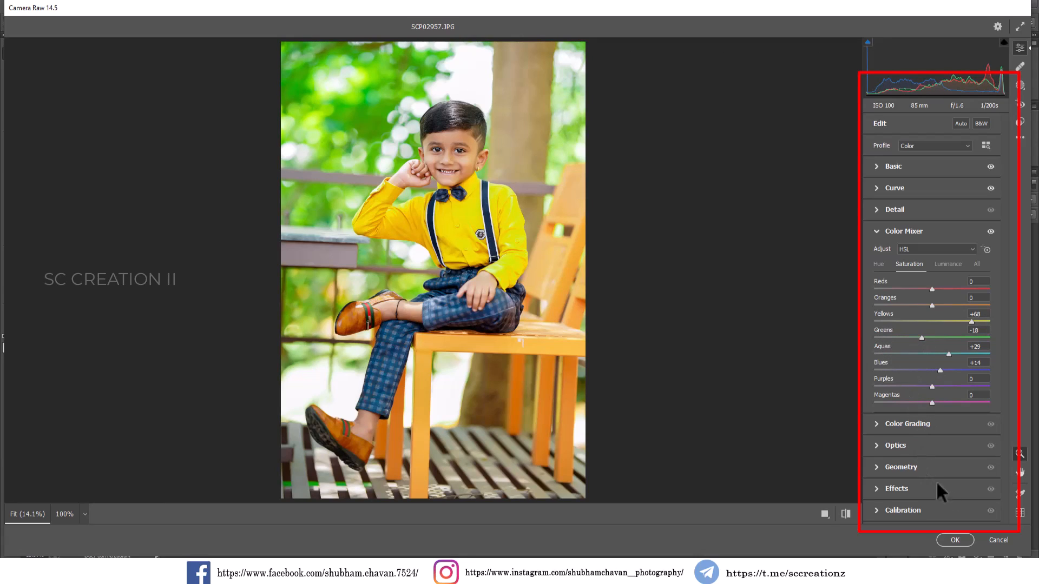
# - Set the Color Mixer luminance to Reds +8, Oranges +9, Yellows -10, Greens -14, Aquas -21 and Blues -6
pyautogui.click(946, 266)
pyautogui.moveTo(935, 304); pyautogui.dragTo(931, 381)
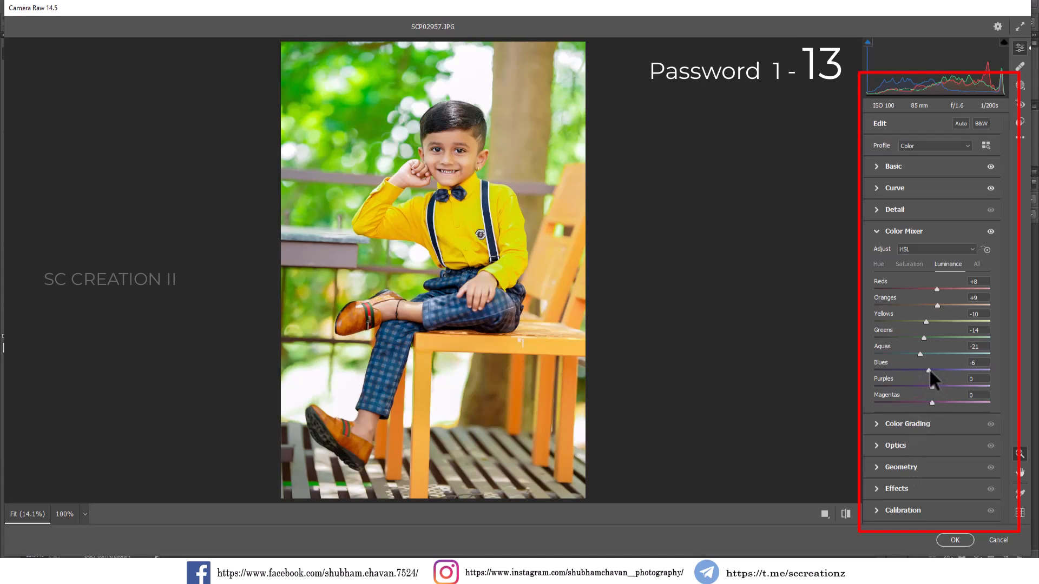
# - Adjust the midtones color wheel, blending and balance in Color Grading
pyautogui.click(909, 423)
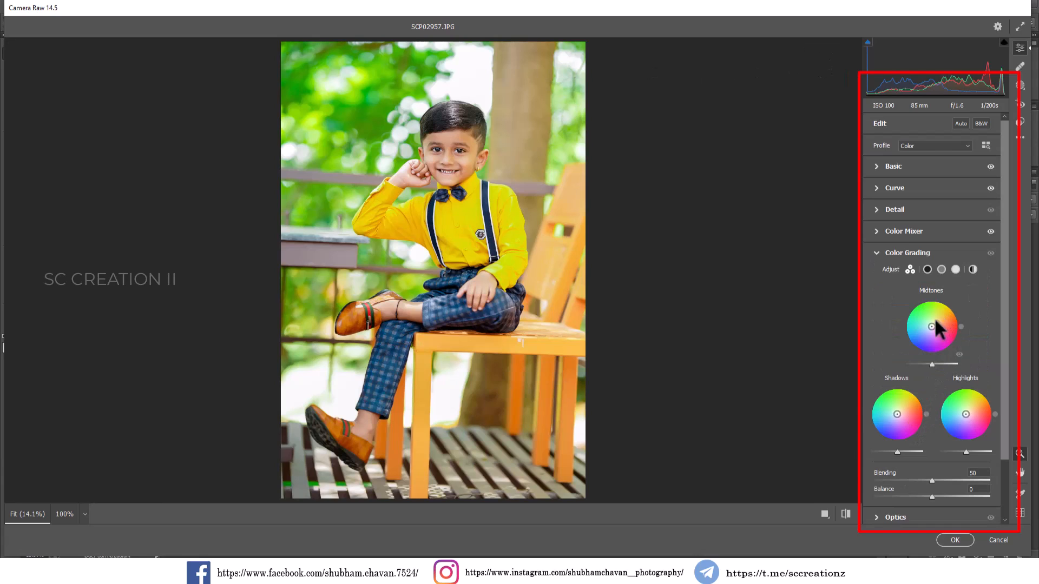
pyautogui.moveTo(932, 327); pyautogui.dragTo(930, 363)
pyautogui.moveTo(938, 495); pyautogui.dragTo(931, 479)
pyautogui.click(883, 252)
# - Set the calibration to Red Primary Saturation -8, Green Primary Hue +28 and Saturation +17, and Blue Primary Saturation +5
pyautogui.click(893, 339)
pyautogui.moveTo(932, 513)
pyautogui.mouseDown()
pyautogui.moveTo(968, 512)
pyautogui.moveTo(872, 512)
pyautogui.moveTo(935, 509)
pyautogui.mouseUp()
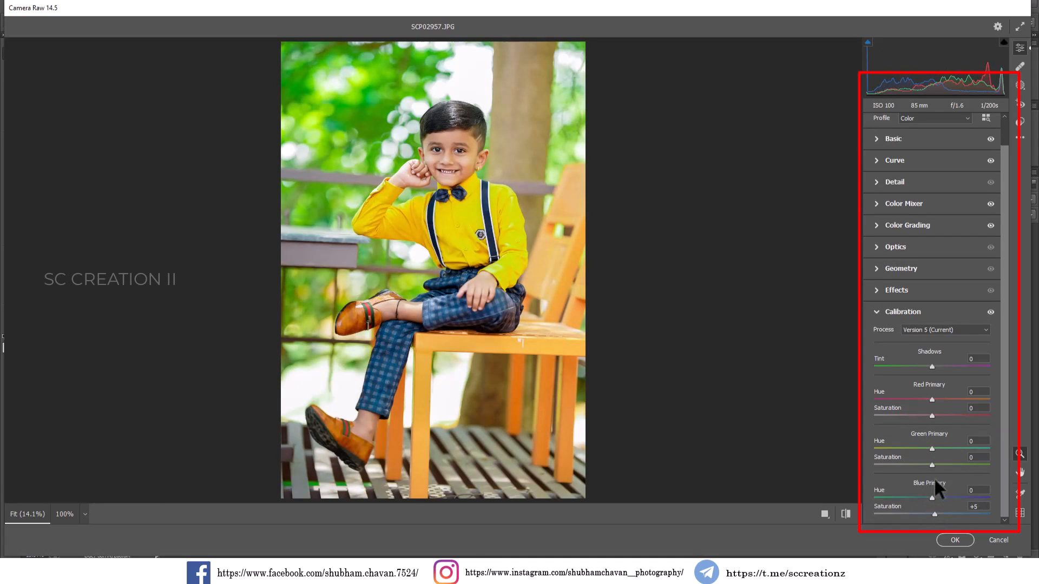
pyautogui.moveTo(935, 465)
pyautogui.mouseDown()
pyautogui.moveTo(957, 465)
pyautogui.moveTo(912, 465)
pyautogui.moveTo(944, 466)
pyautogui.moveTo(950, 448)
pyautogui.moveTo(904, 448)
pyautogui.moveTo(984, 449)
pyautogui.moveTo(934, 452)
pyautogui.moveTo(948, 457)
pyautogui.mouseUp()
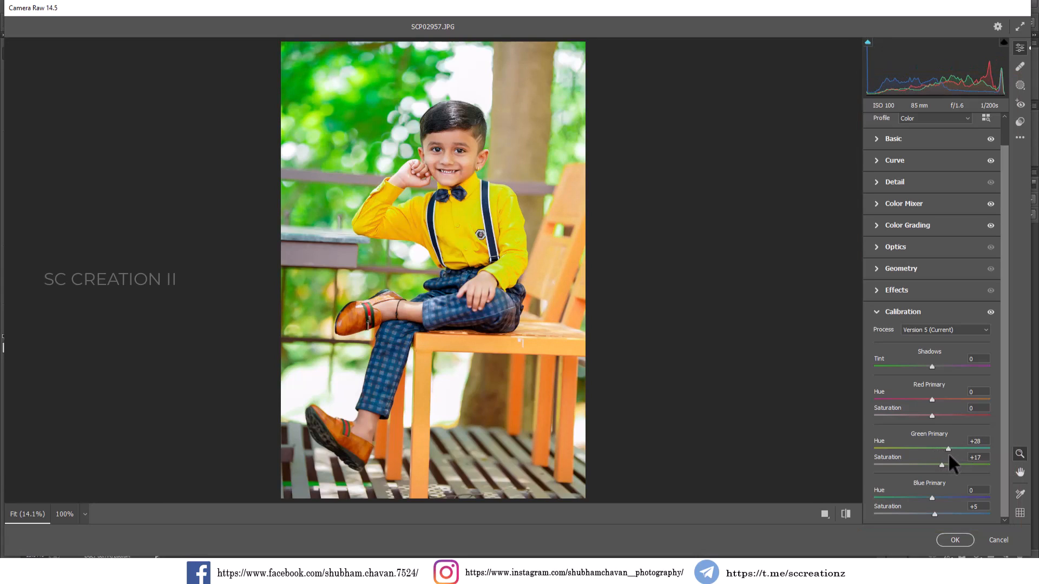
pyautogui.moveTo(935, 414)
pyautogui.mouseDown()
pyautogui.moveTo(944, 414)
pyautogui.moveTo(927, 415)
pyautogui.mouseUp()
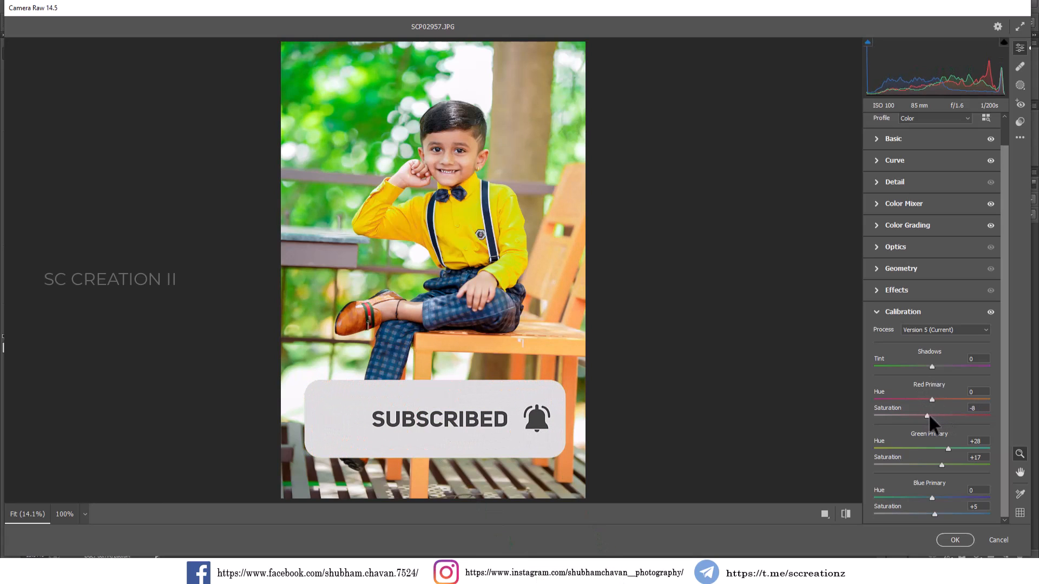
# - Save the Camera Raw settings to the Desktop as an XMP file named "child photography special"
pyautogui.click(457, 162)
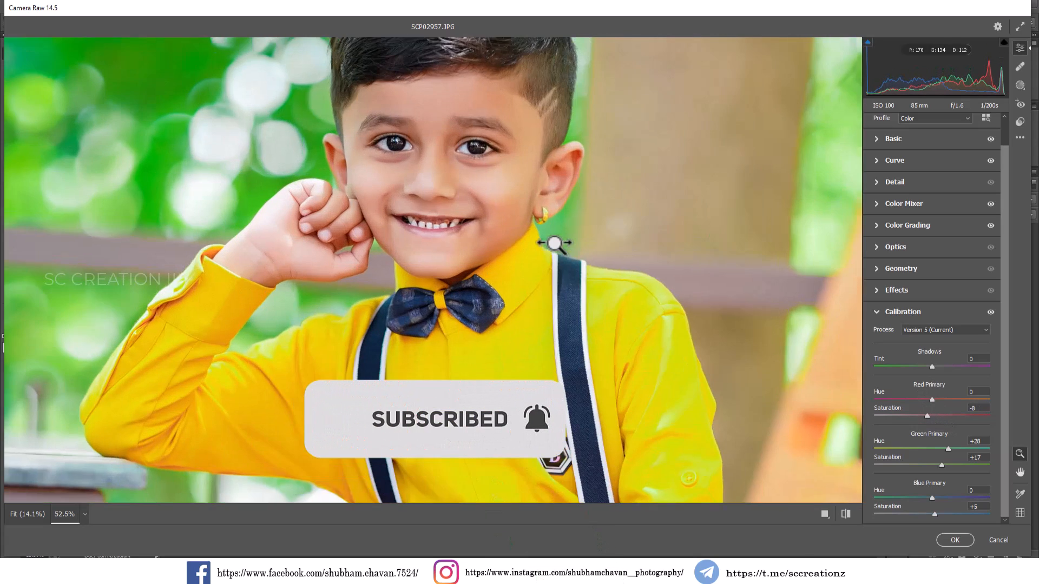
pyautogui.keyDown('alt'); pyautogui.click(506, 197); pyautogui.keyUp('alt')
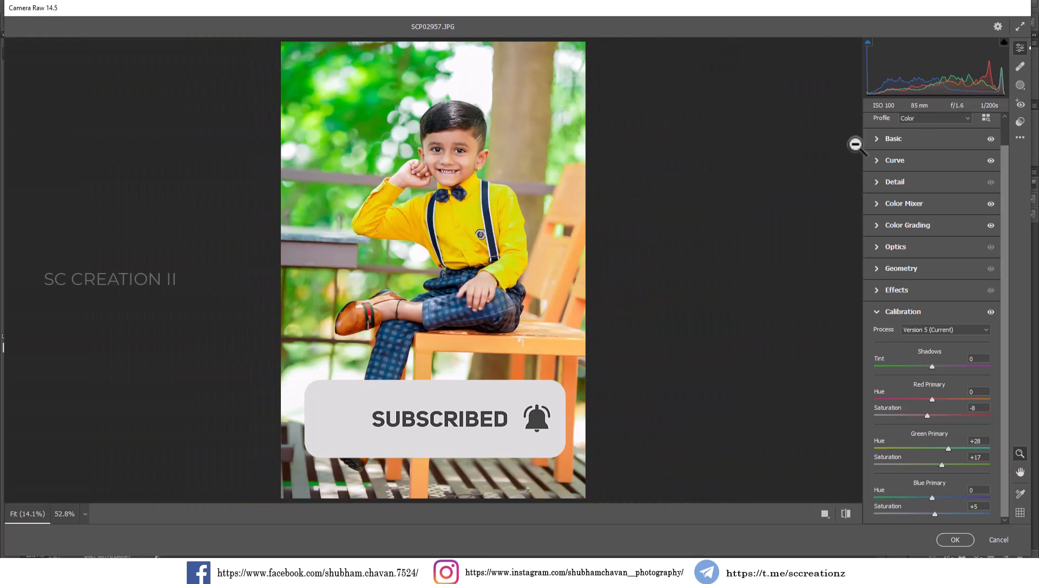
pyautogui.click(1018, 138)
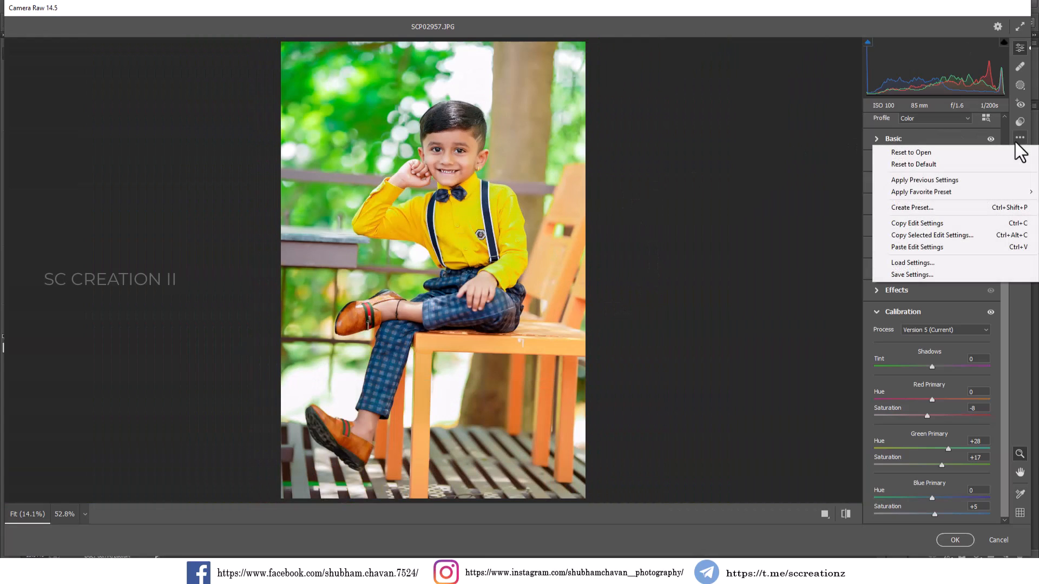
pyautogui.click(917, 272)
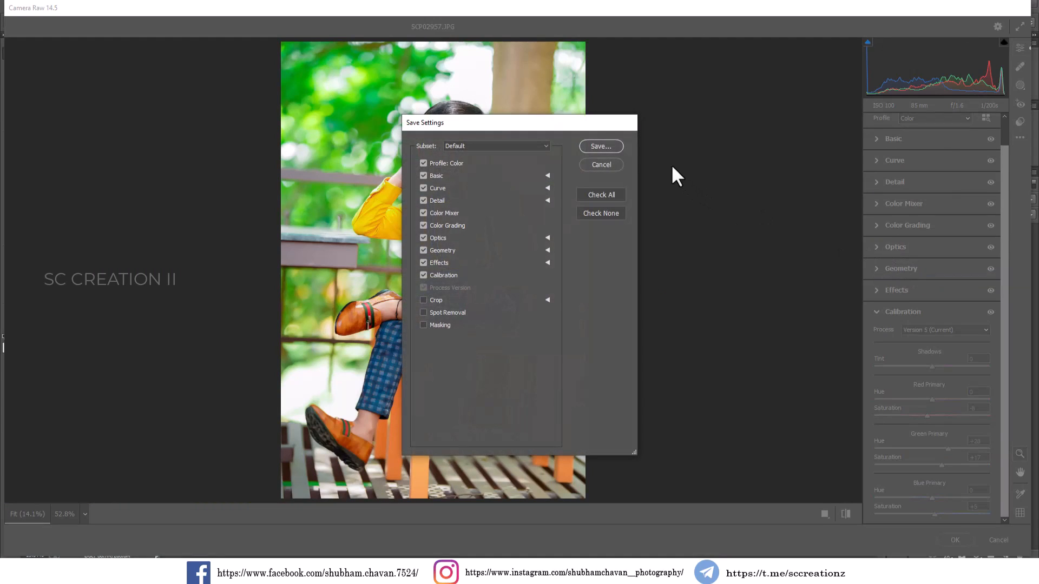
pyautogui.click(604, 146)
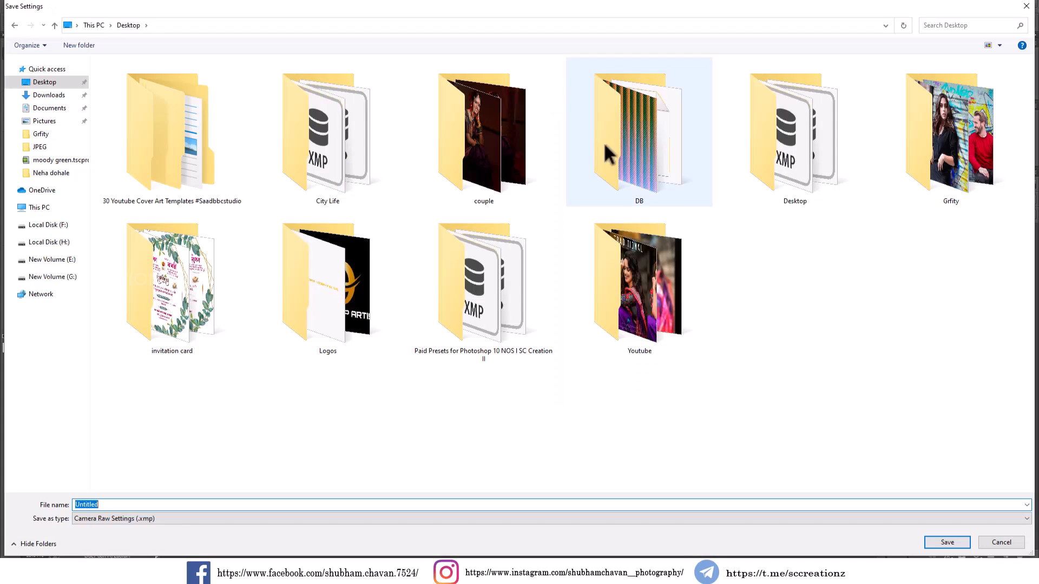
pyautogui.write('child photography special')
pyautogui.press('Return')
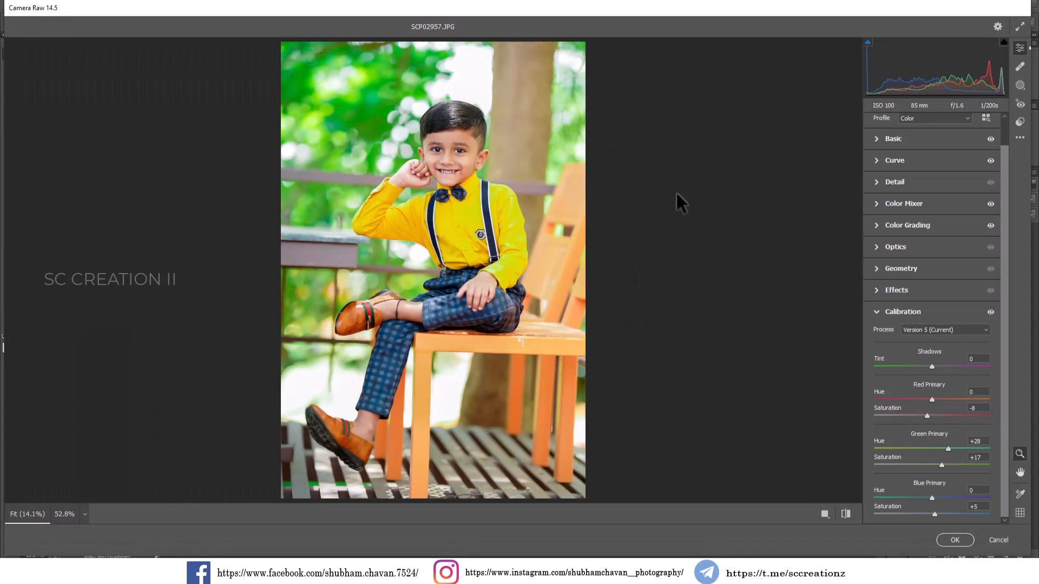
# - Check the boy's face up close and apply the Camera Raw adjustments to the color grading copy layer
pyautogui.moveTo(462, 159); pyautogui.dragTo(514, 215)
pyautogui.click(513, 213)
pyautogui.click(956, 540)
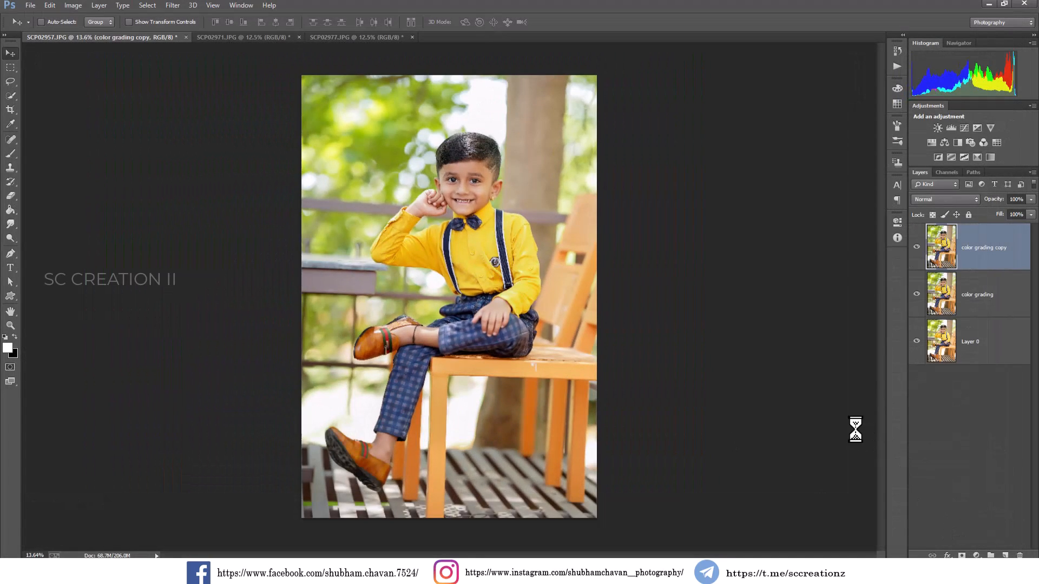
# - Compare the photo with and without the color grading copy layer by toggling its visibility
pyautogui.click(917, 248)
pyautogui.click(917, 248)
pyautogui.click(917, 247)
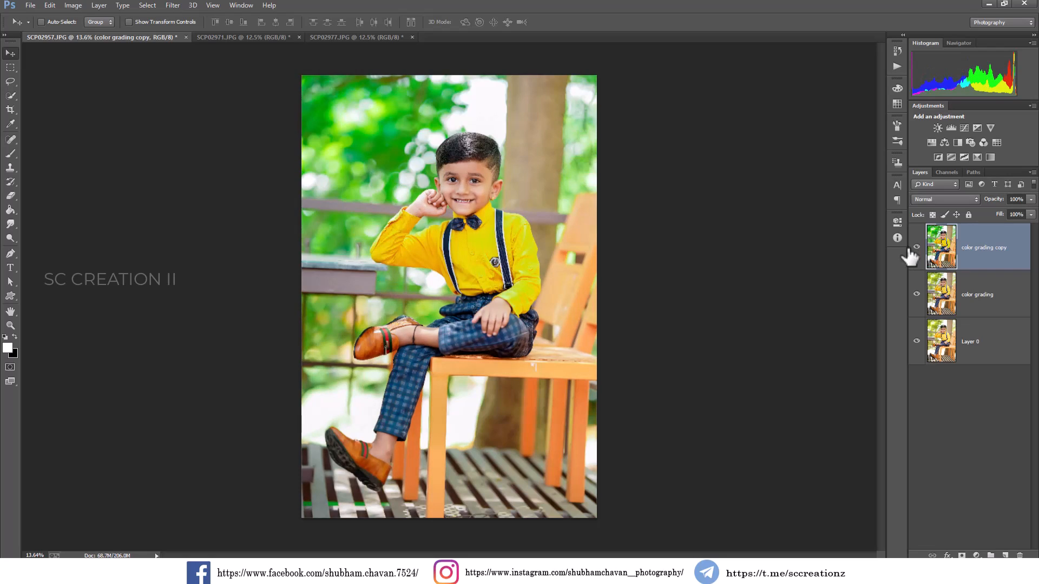
pyautogui.click(916, 247)
pyautogui.click(917, 248)
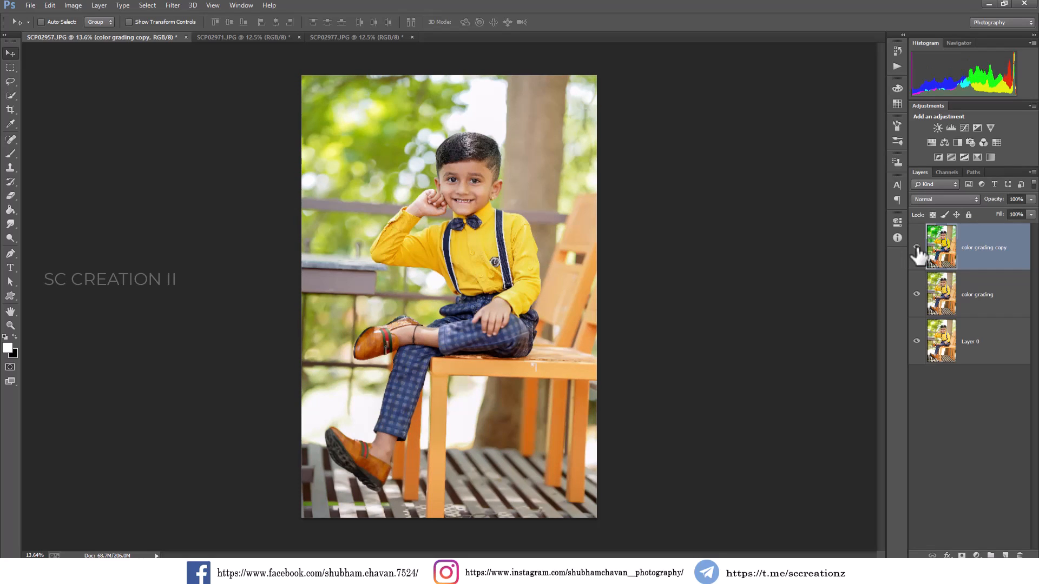
pyautogui.click(917, 247)
pyautogui.click(917, 247)
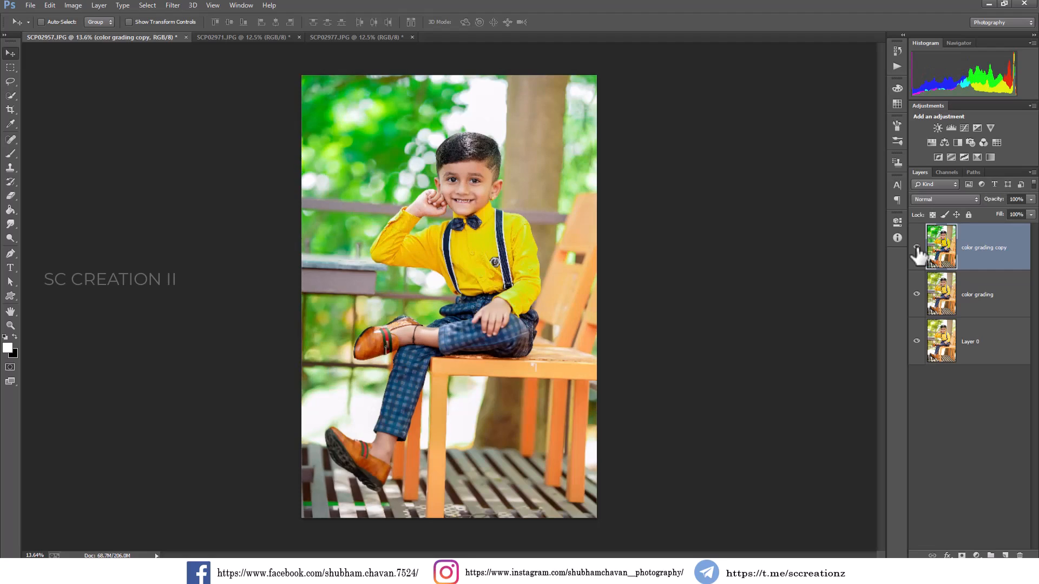
# - Switch to SCP02971.JPG, unlock its background and duplicate the layer
pyautogui.click(265, 39)
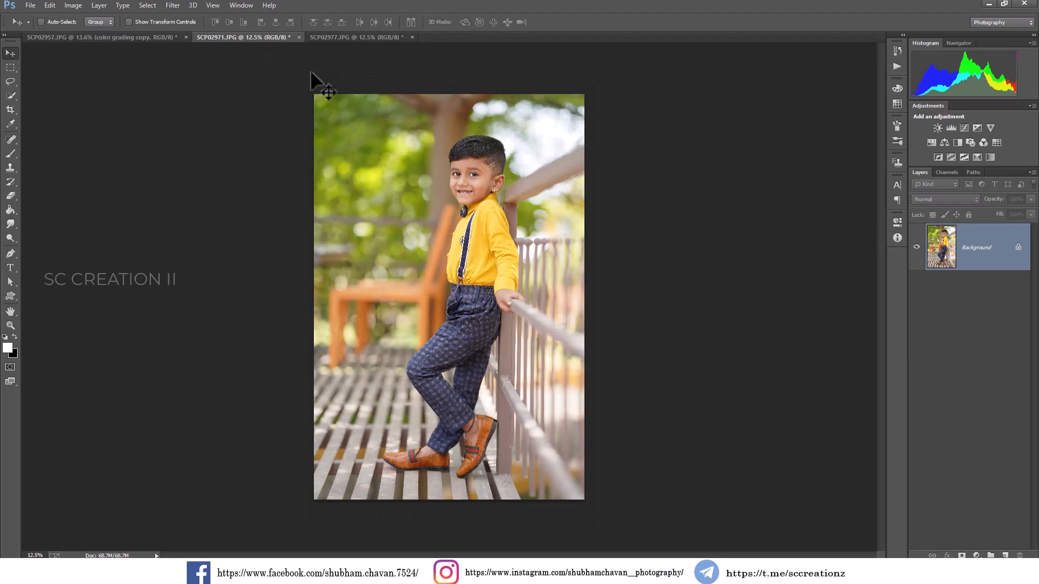
pyautogui.rightClick(1004, 259)
pyautogui.click(881, 158)
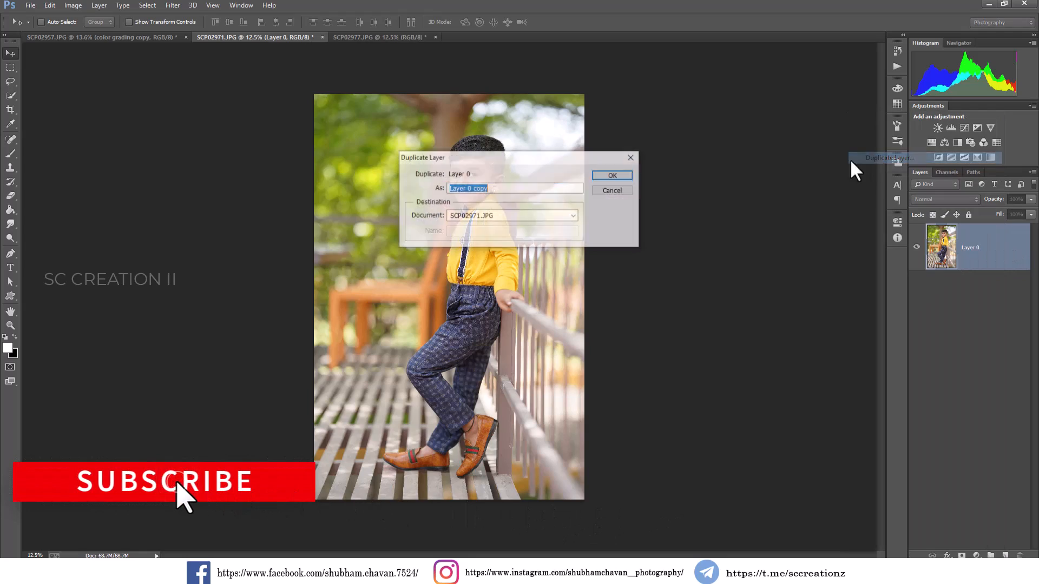
pyautogui.click(611, 177)
# - Open the Camera Raw Filter on the duplicated layer and load the settings file child photography special.xmp
pyautogui.click(167, 5)
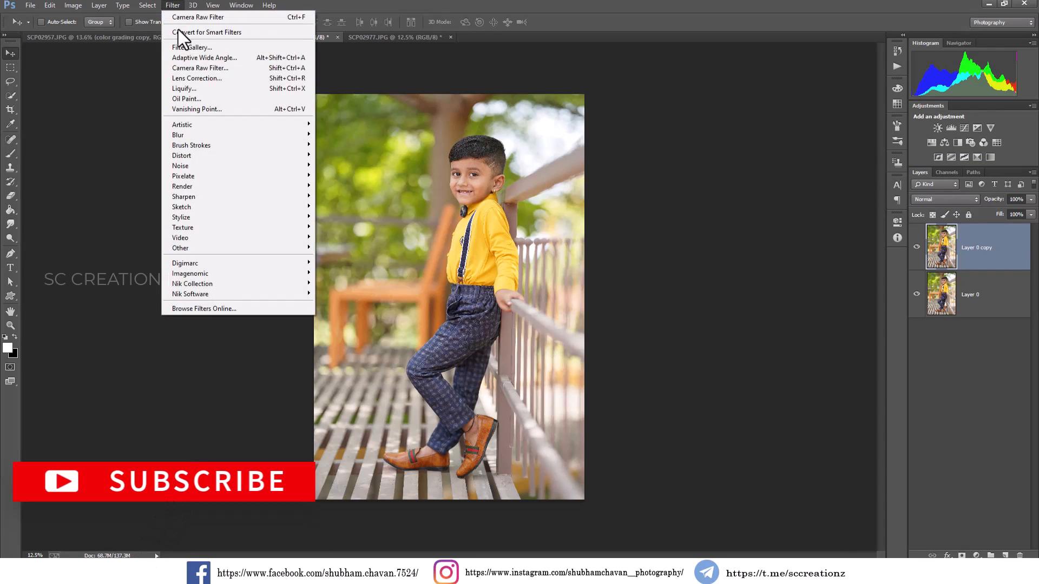
pyautogui.click(237, 68)
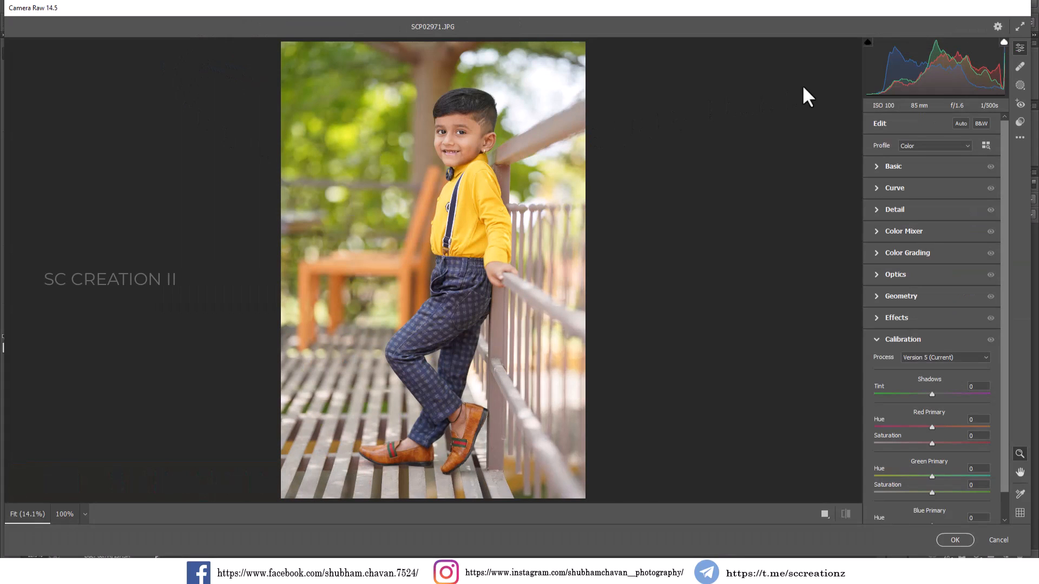
pyautogui.click(1020, 138)
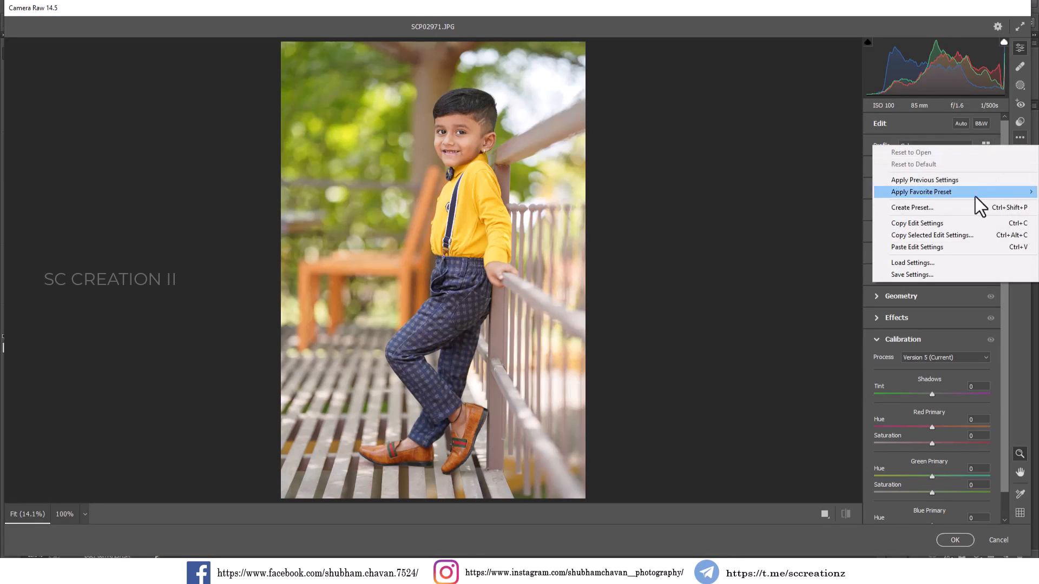
pyautogui.click(919, 263)
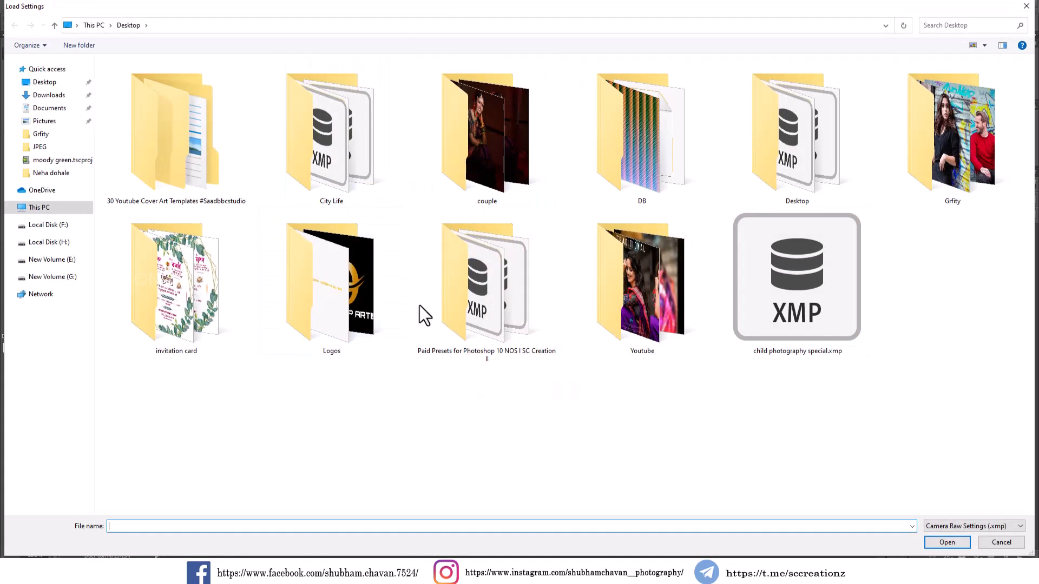
pyautogui.click(778, 314)
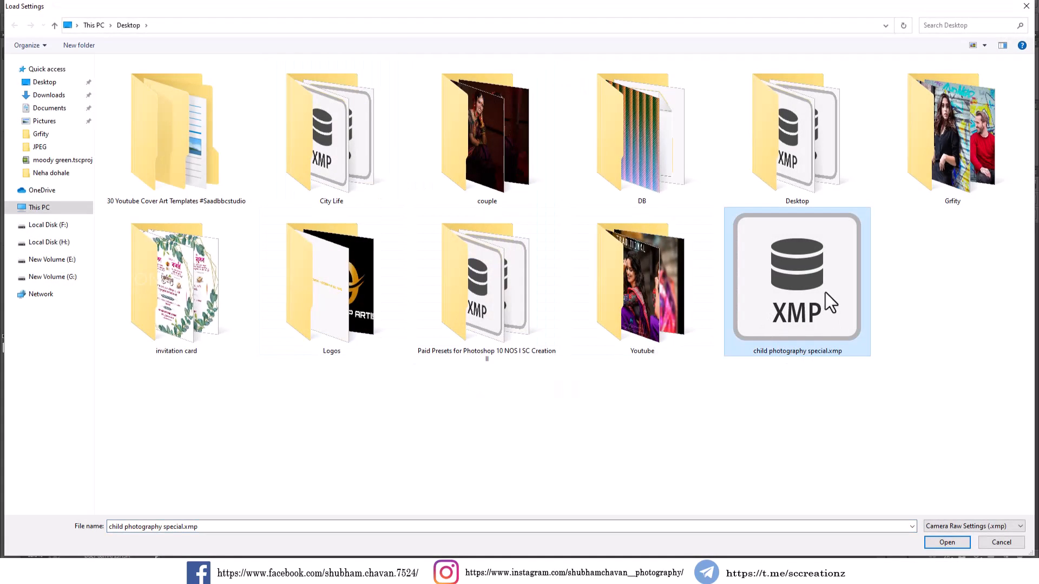
pyautogui.click(949, 543)
# - Inspect the boy's face up close and compare the photo before and after side by side
pyautogui.moveTo(458, 154); pyautogui.dragTo(546, 231)
pyautogui.click(520, 197)
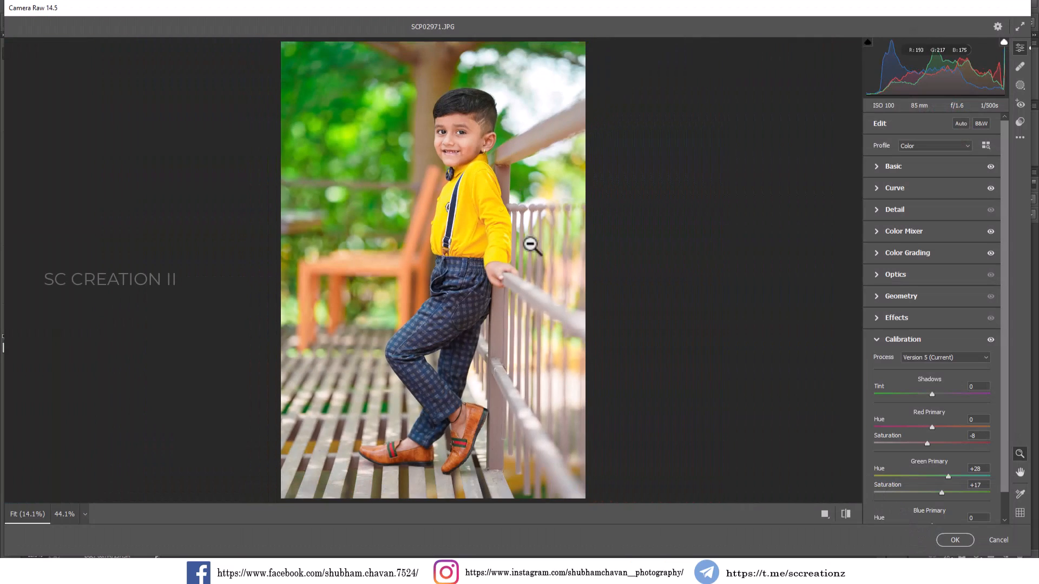
pyautogui.click(823, 514)
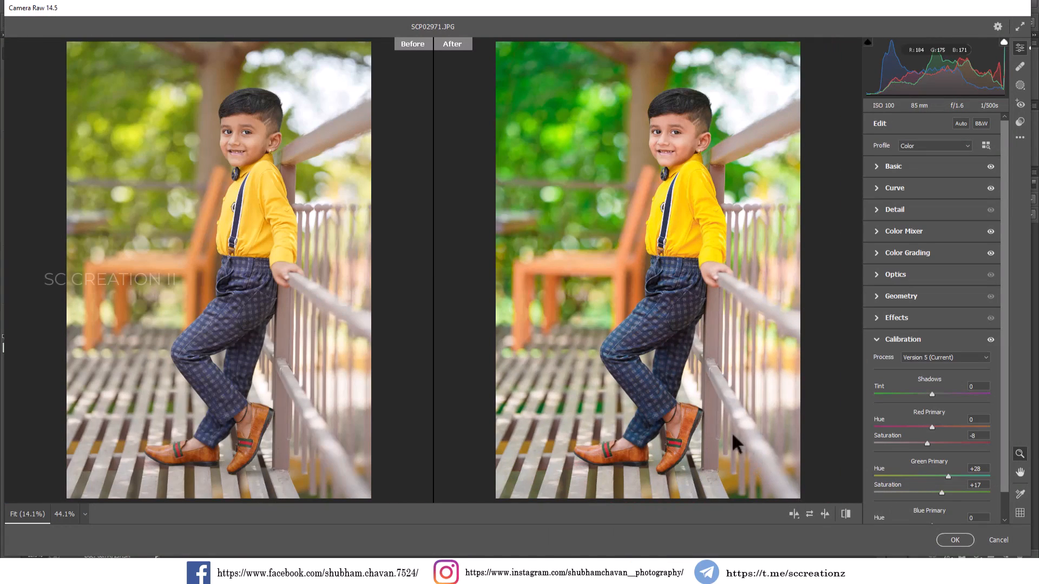
# - Set the Greens hue to +54 in the Color Mixer and apply the Camera Raw Filter
pyautogui.click(887, 231)
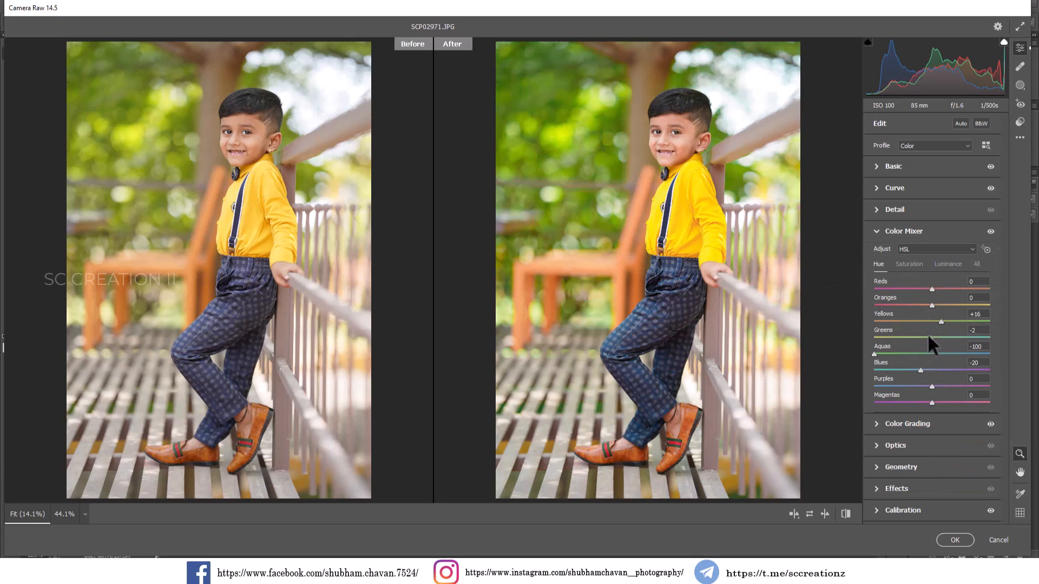
pyautogui.moveTo(927, 336); pyautogui.dragTo(885, 336)
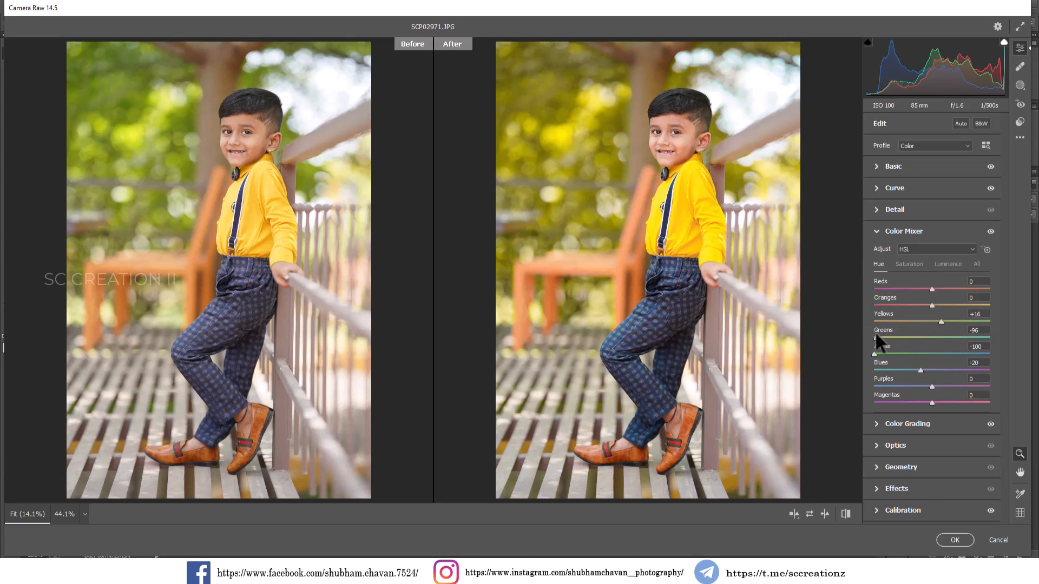
pyautogui.moveTo(875, 331); pyautogui.dragTo(962, 349)
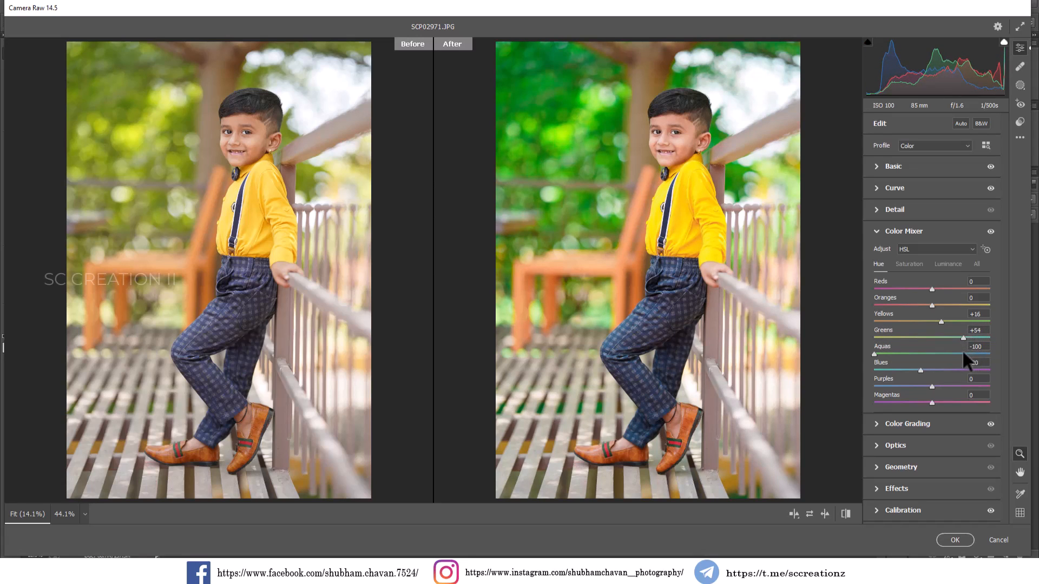
pyautogui.click(955, 540)
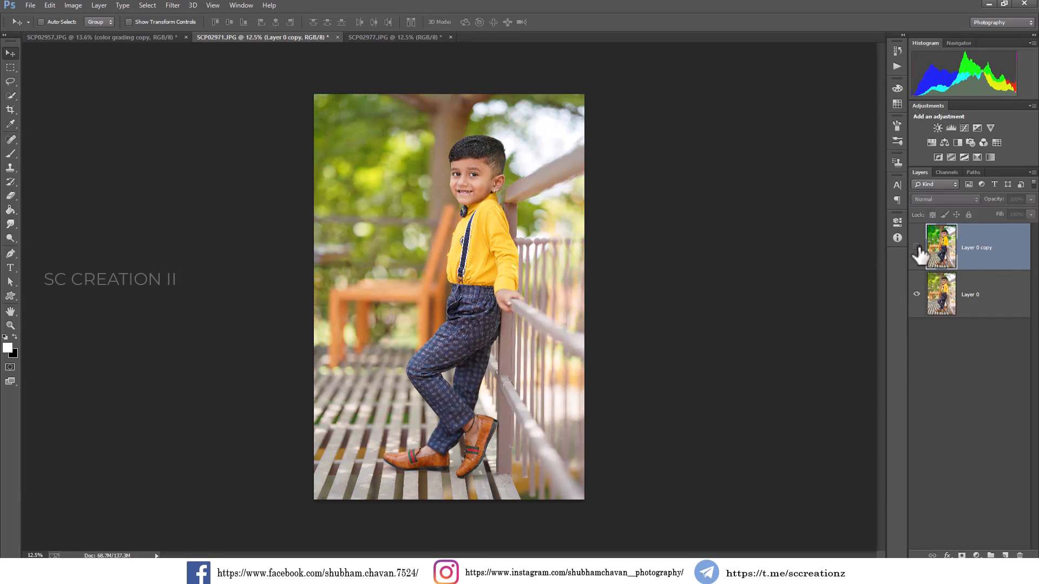
# - Compare SCP02971.JPG with and without its graded Layer 0 copy by toggling that layer's visibility
pyautogui.click(917, 247)
pyautogui.scroll(1, 516, 229)
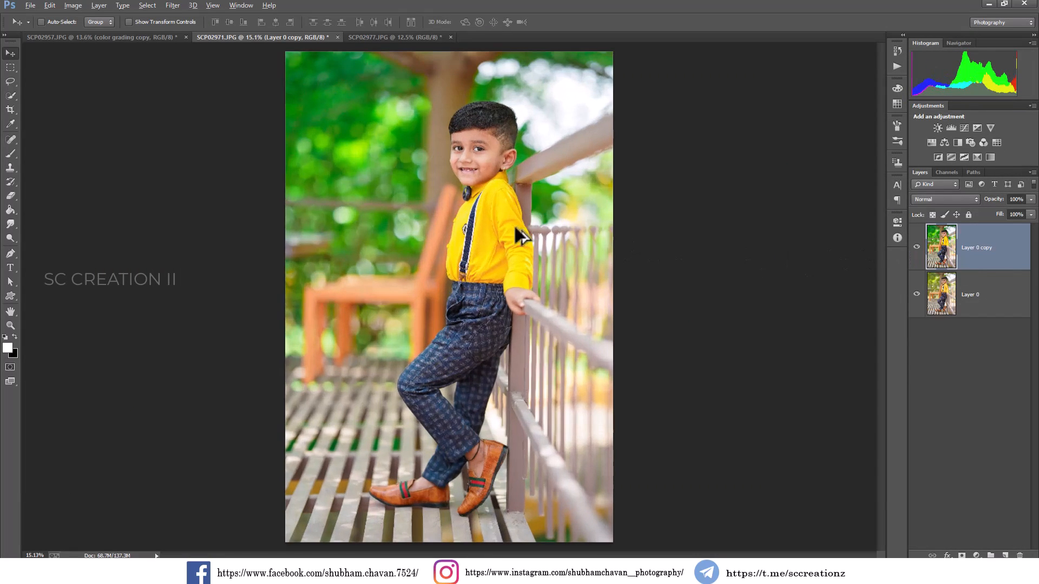
pyautogui.click(916, 248)
pyautogui.click(916, 248)
# - Switch to SCP02957.JPG and compare it with and without the color grading copy layer
pyautogui.click(110, 39)
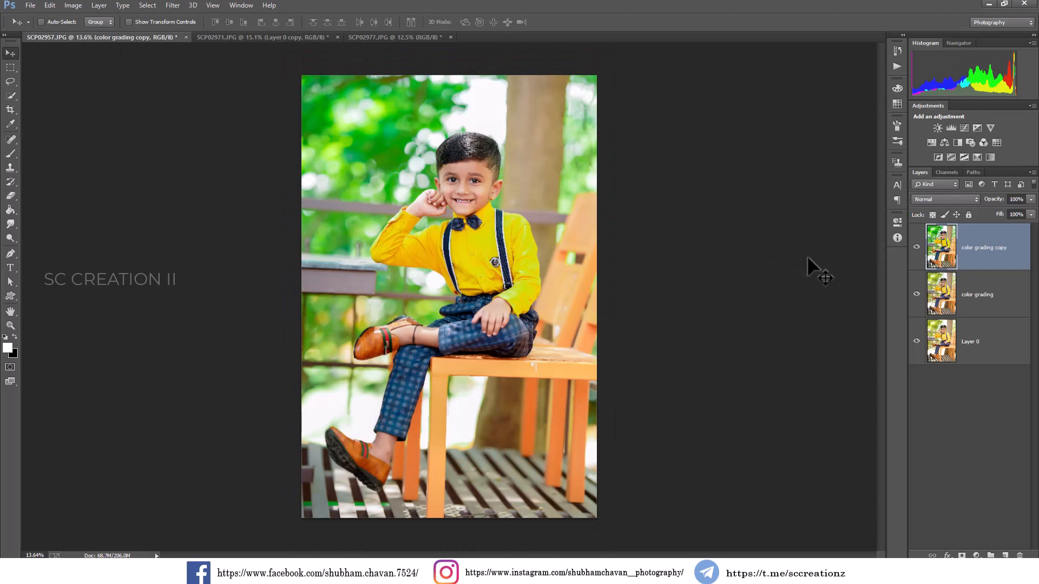
pyautogui.click(916, 247)
pyautogui.click(917, 247)
# - Switch to SCP02977.JPG, duplicate its background layer and reapply the last Camera Raw Filter to the copy
pyautogui.click(281, 37)
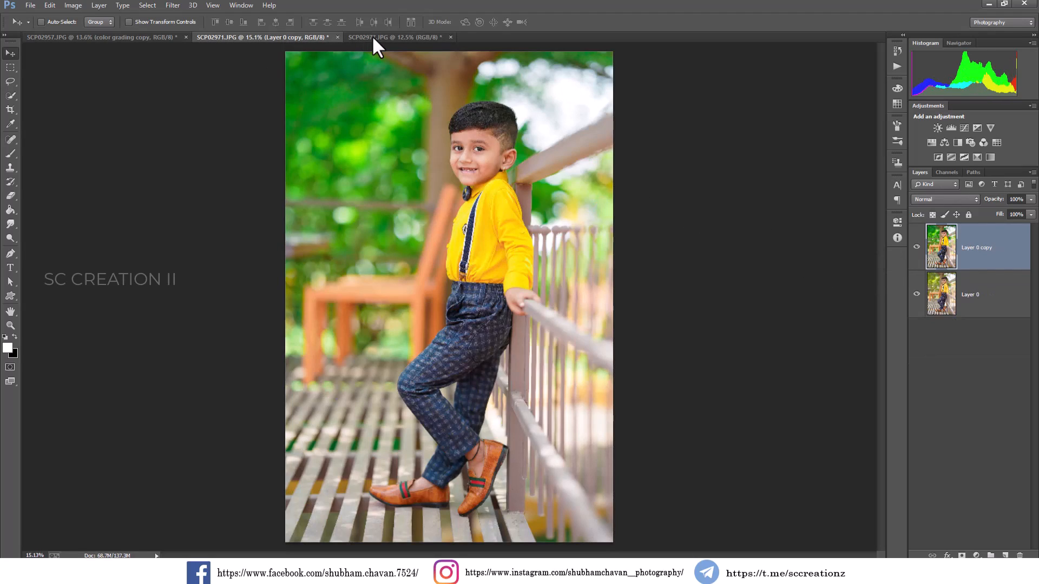
pyautogui.click(372, 37)
pyautogui.rightClick(963, 259)
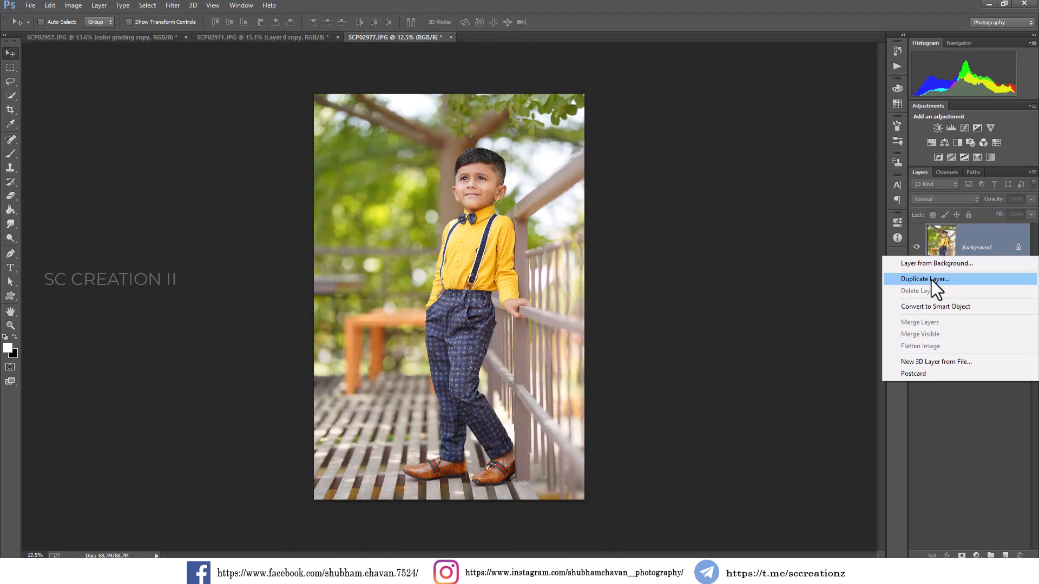
pyautogui.click(932, 278)
pyautogui.click(626, 177)
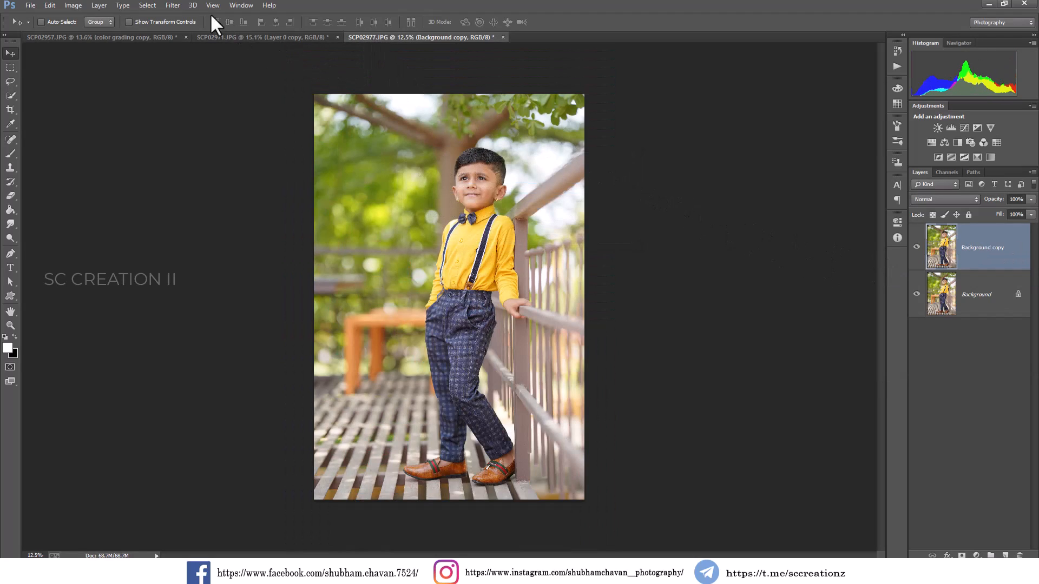
pyautogui.click(173, 6)
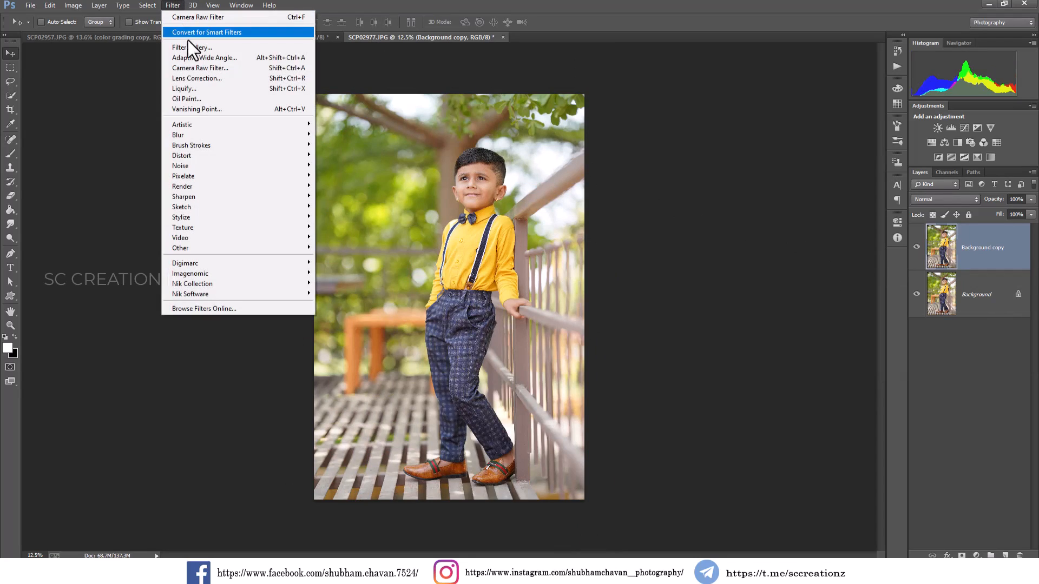
pyautogui.click(236, 16)
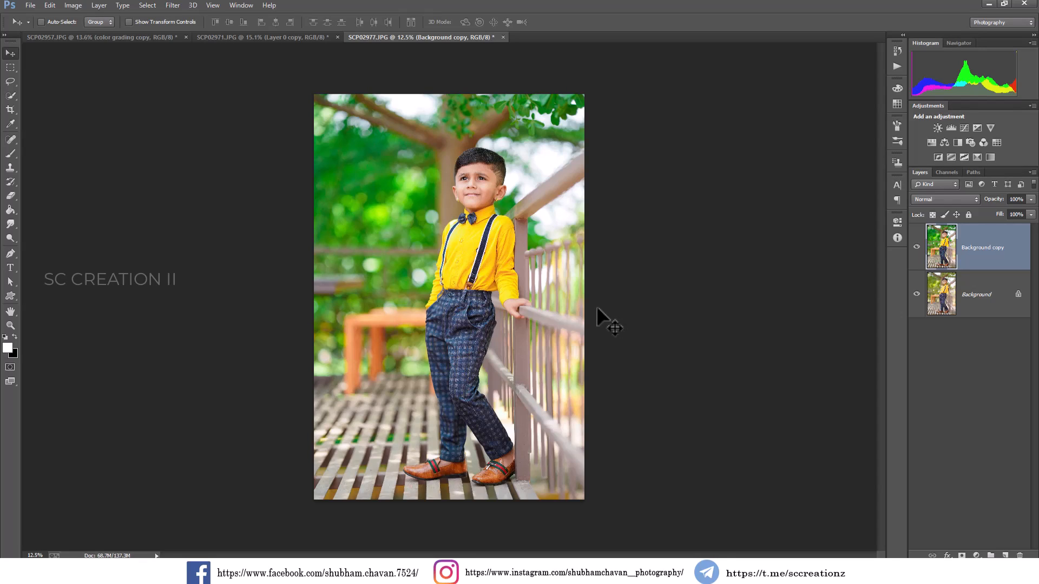
# - Compare SCP02977.JPG before and after grading by toggling the visibility of the Background copy layer
pyautogui.click(917, 247)
pyautogui.click(917, 247)
pyautogui.click(917, 248)
pyautogui.click(917, 247)
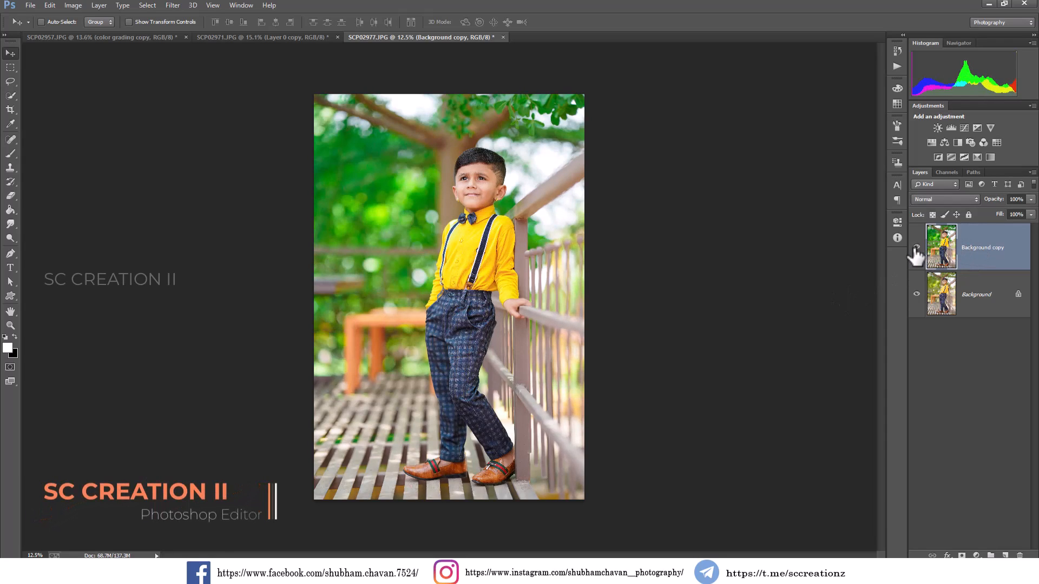
pyautogui.click(916, 247)
pyautogui.click(916, 247)
# - Copy the orange light flare from SC (26).jpg into SCP02977.JPG, beside the boy's head, and dock the flare's document
pyautogui.click(361, 549)
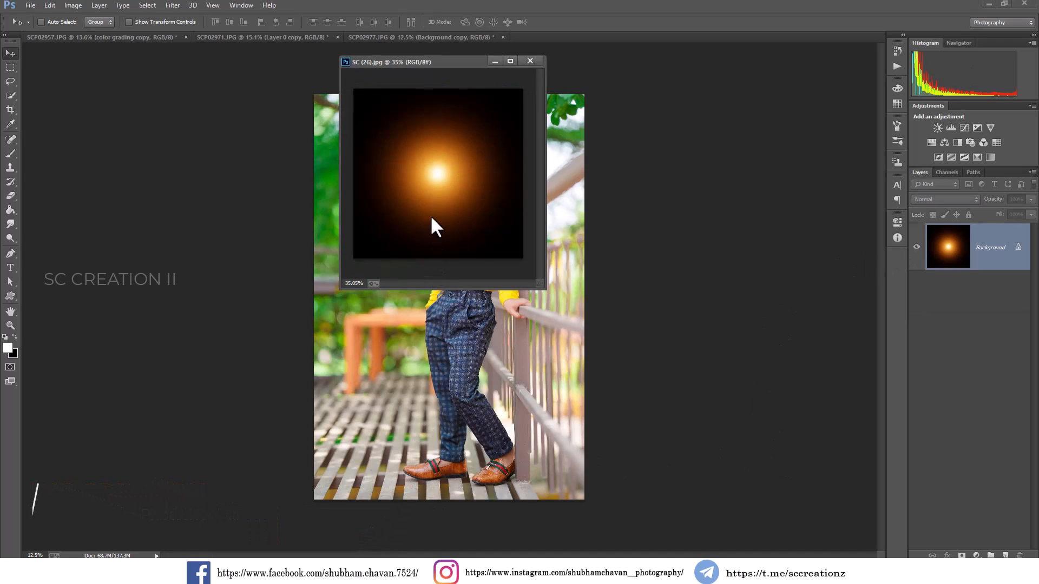
pyautogui.moveTo(434, 69); pyautogui.dragTo(253, 73)
pyautogui.moveTo(260, 109); pyautogui.dragTo(537, 172)
pyautogui.moveTo(294, 65); pyautogui.dragTo(420, 37)
pyautogui.click(420, 37)
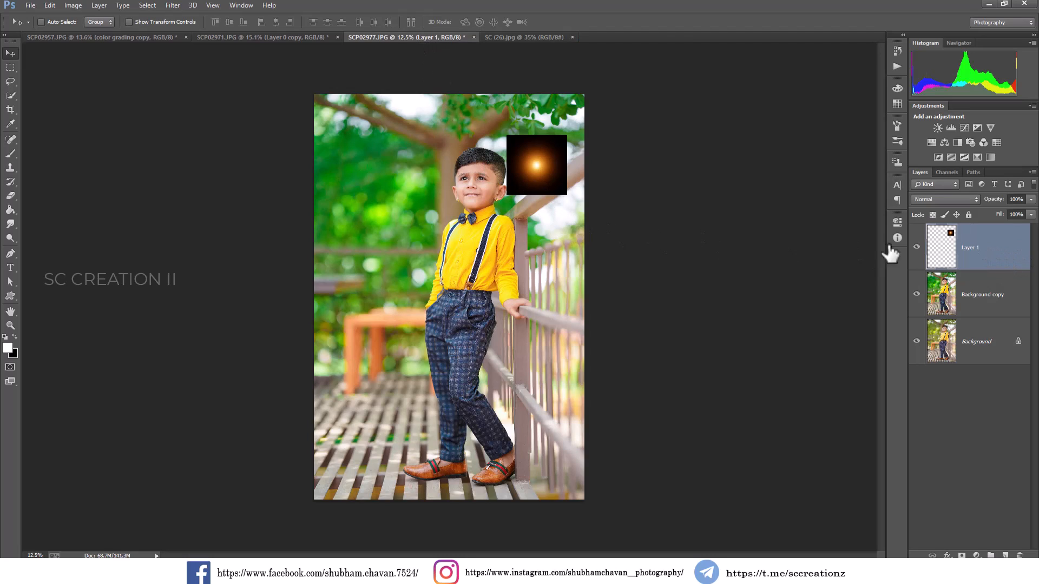
# - Scale the flare layer to about 212% and set its blend mode to Screen
pyautogui.hotkey('ctrl', 't')
pyautogui.moveTo(573, 203); pyautogui.dragTo(599, 223)
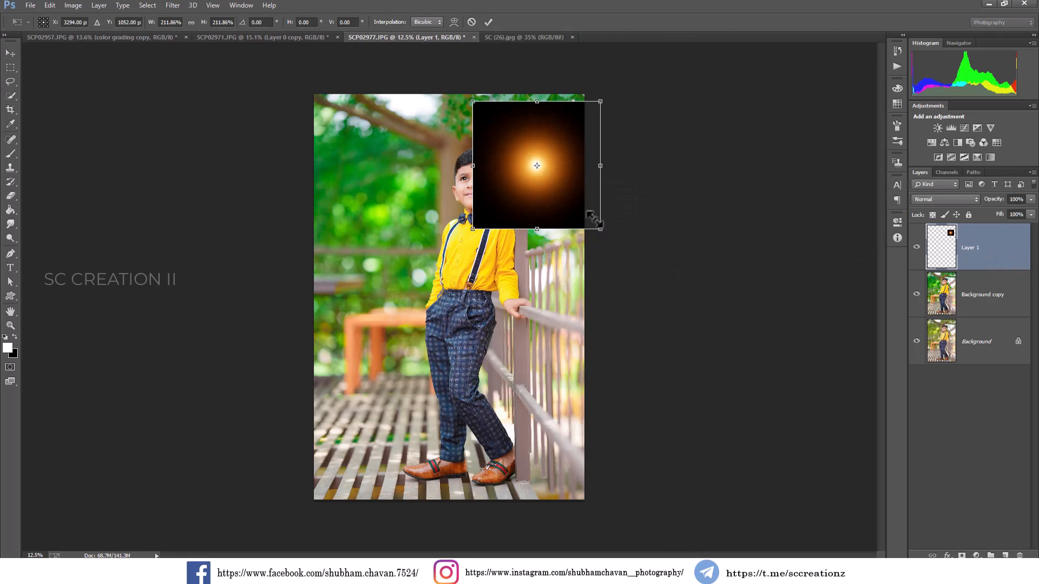
pyautogui.press('Return')
pyautogui.click(957, 200)
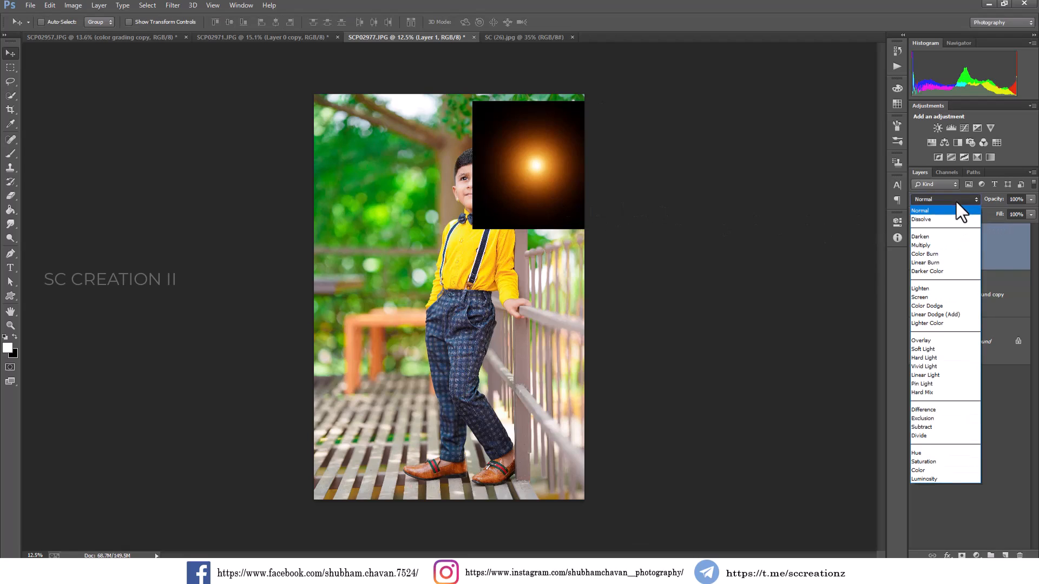
pyautogui.click(928, 296)
# - Move the flare to the bright gap between the tree branches above the boy and enlarge it further
pyautogui.moveTo(591, 176); pyautogui.dragTo(456, 114)
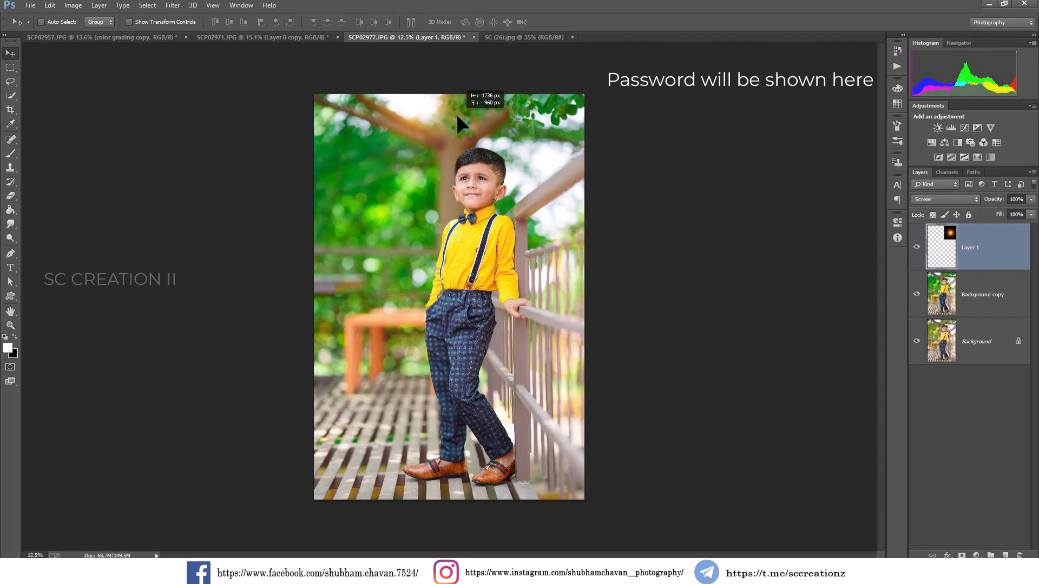
pyautogui.hotkey('ctrl', 't')
pyautogui.moveTo(483, 164); pyautogui.dragTo(520, 201)
pyautogui.press('Return')
pyautogui.moveTo(441, 135)
pyautogui.mouseDown()
pyautogui.moveTo(559, 188)
pyautogui.moveTo(580, 191)
pyautogui.moveTo(606, 168)
pyautogui.moveTo(433, 133)
pyautogui.mouseUp()
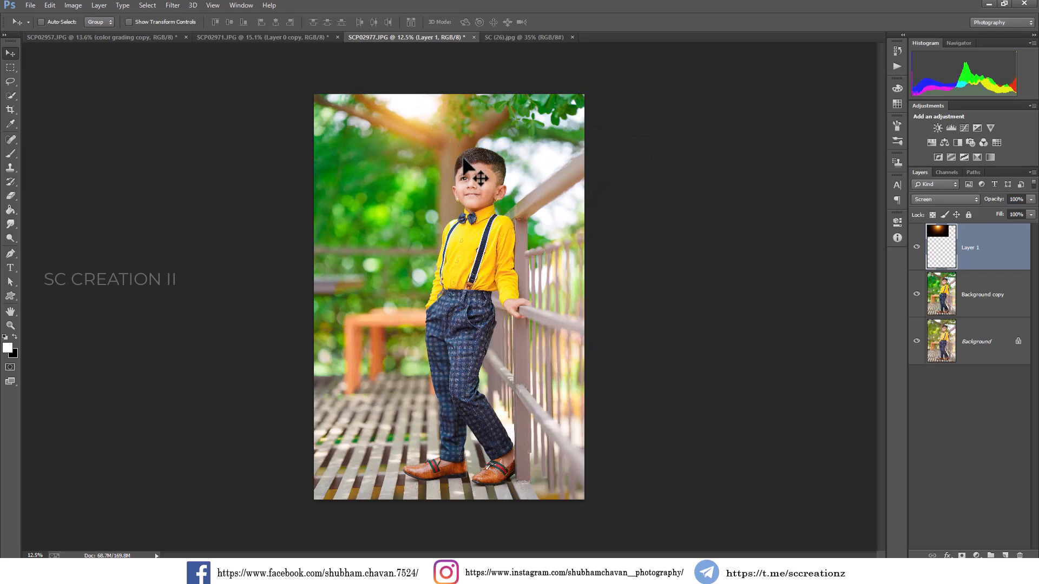
pyautogui.hotkey('ctrl', 't')
pyautogui.moveTo(517, 203); pyautogui.dragTo(557, 211)
pyautogui.moveTo(476, 162); pyautogui.dragTo(474, 172)
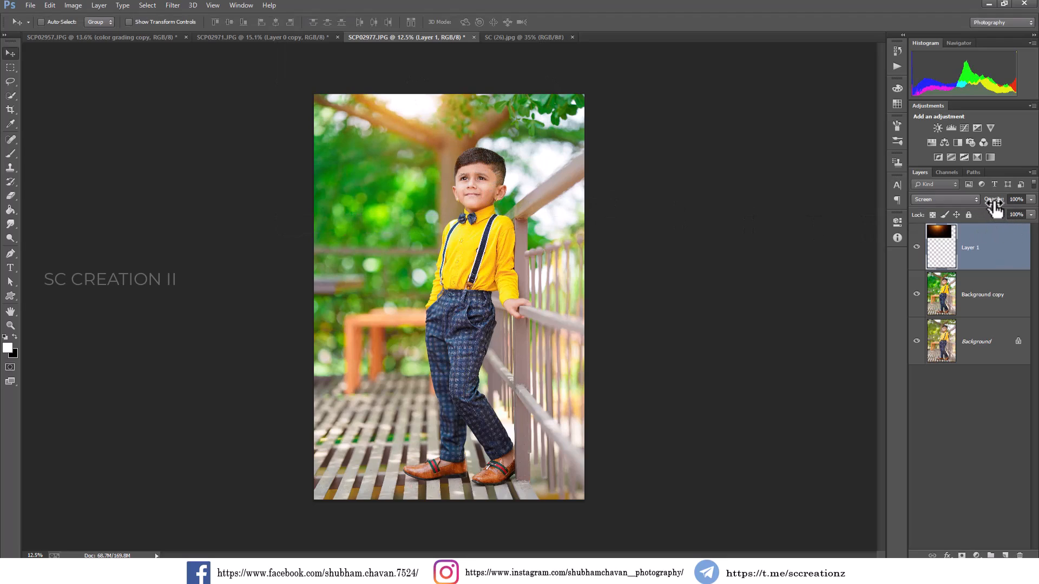
# - Lower the flare layer's opacity to 52% and compare the photo with and without it
pyautogui.moveTo(972, 209); pyautogui.dragTo(991, 208)
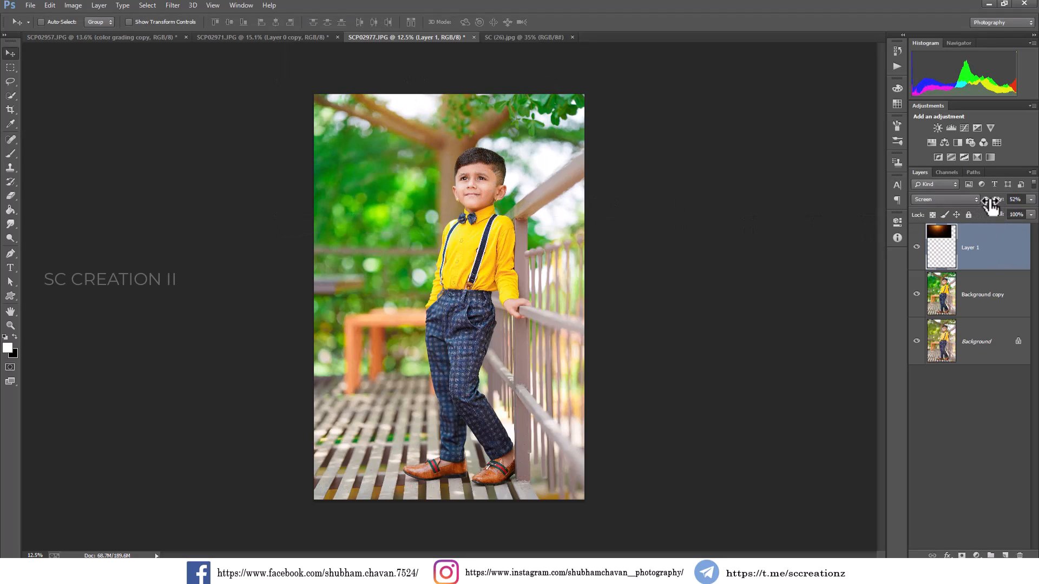
pyautogui.click(917, 247)
pyautogui.click(917, 248)
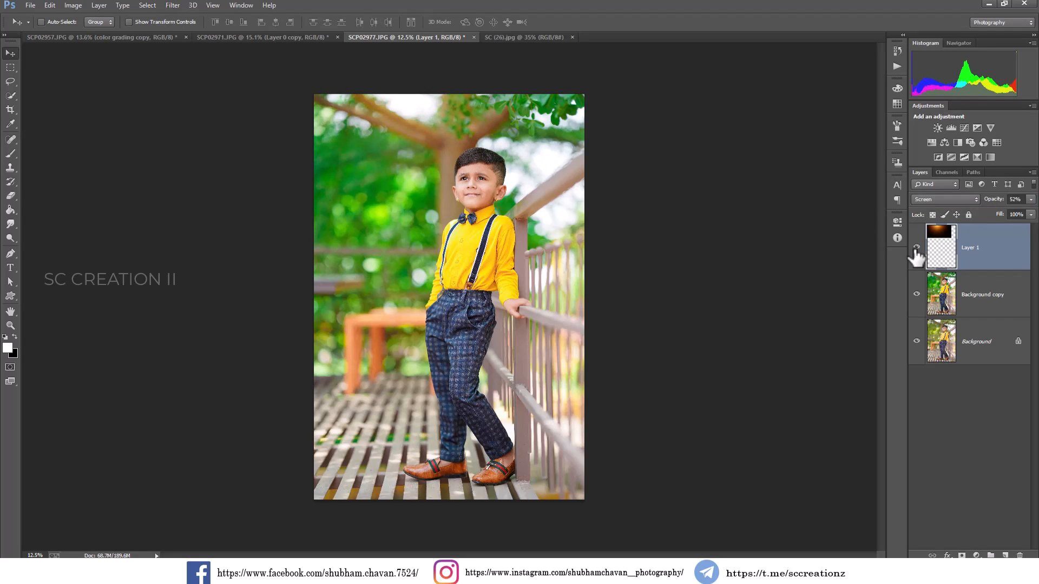
# - Copy the light flare from SC (26).jpg into the upper-right corner of the photo SCP02971.JPG
pyautogui.click(289, 38)
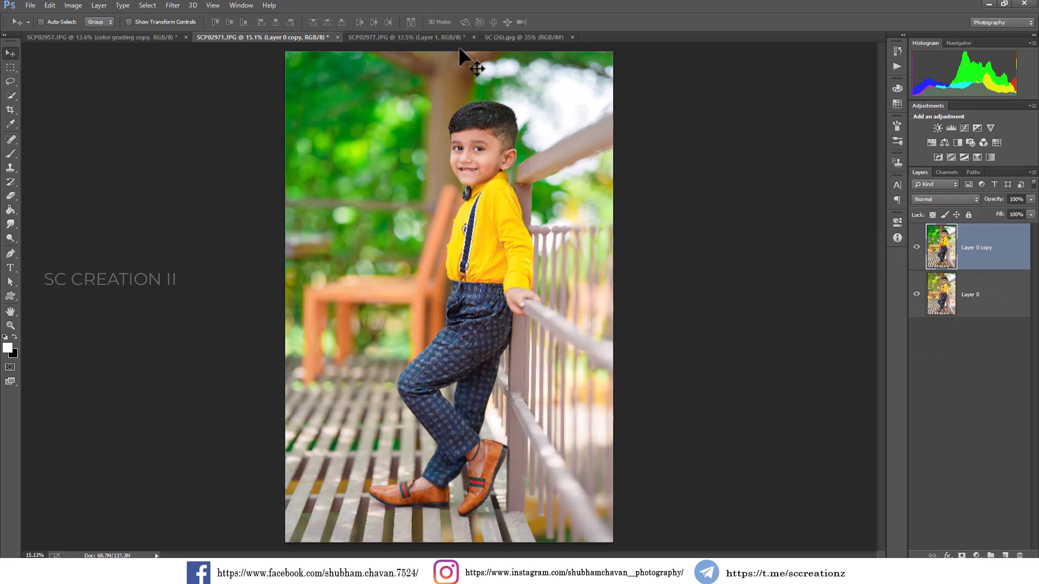
pyautogui.click(501, 39)
pyautogui.moveTo(548, 191); pyautogui.dragTo(598, 82)
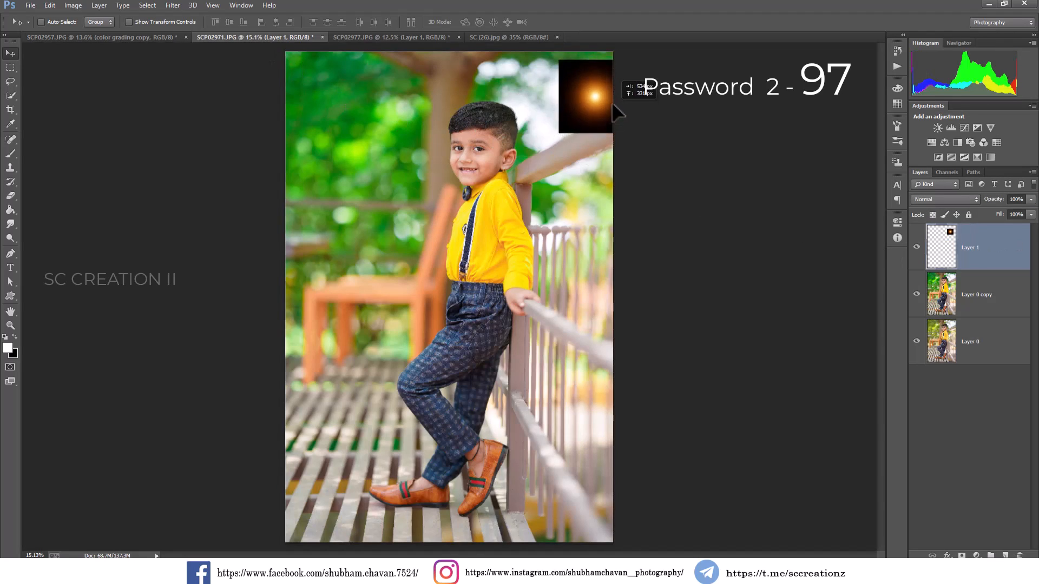
# - Enlarge the flare layer in SCP02971.JPG and set its blend mode to Screen
pyautogui.hotkey('ctrl', 't')
pyautogui.moveTo(658, 143); pyautogui.dragTo(657, 163)
pyautogui.press('Return')
pyautogui.click(953, 199)
pyautogui.click(925, 297)
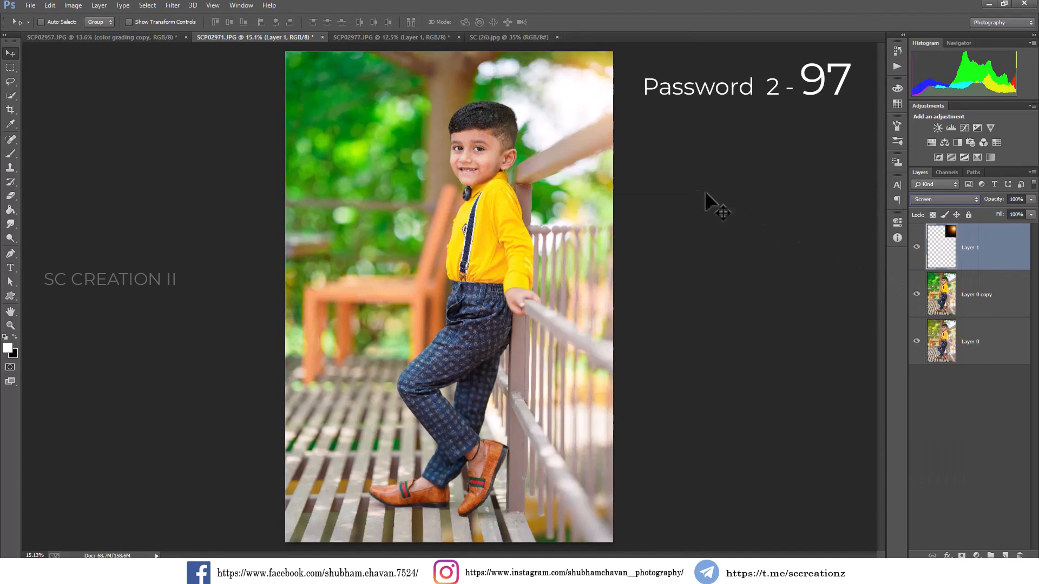
# - Shift the flare toward the photo's right edge above the railing and enlarge it again
pyautogui.moveTo(618, 106); pyautogui.dragTo(645, 109)
pyautogui.hotkey('ctrl', 't')
pyautogui.moveTo(715, 186); pyautogui.dragTo(795, 231)
pyautogui.press('Return')
# - Reduce the flare layer's opacity to 48% and compare SCP02971.JPG with and without the flare
pyautogui.moveTo(997, 200); pyautogui.dragTo(973, 202)
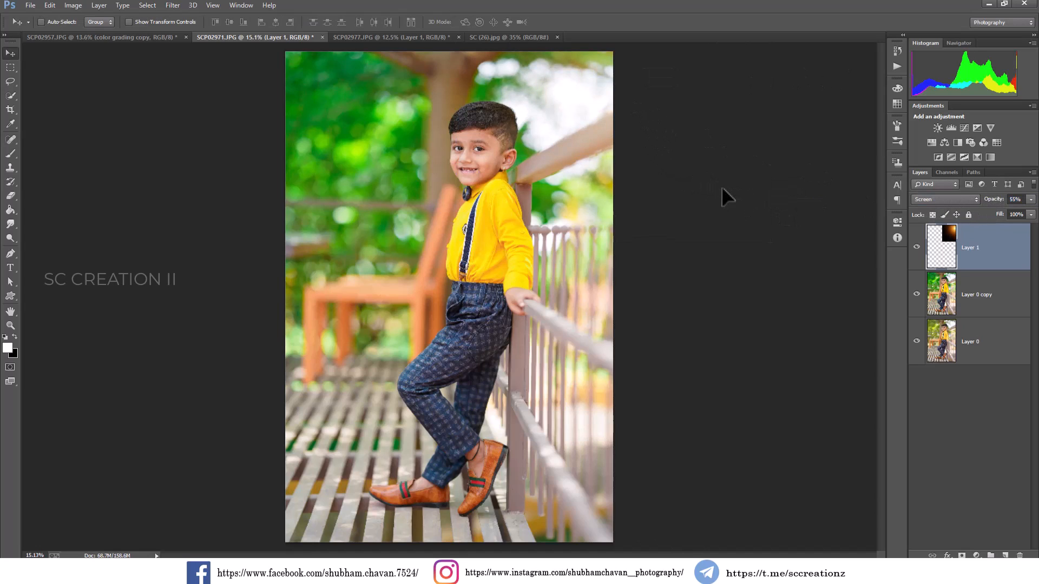
pyautogui.click(918, 241)
pyautogui.click(918, 240)
pyautogui.moveTo(993, 203); pyautogui.dragTo(989, 202)
pyautogui.click(916, 247)
pyautogui.click(916, 248)
pyautogui.click(917, 247)
pyautogui.click(917, 248)
# - Copy the light flare from SC (26).jpg to the top of the photo SCP02957.JPG, above the boy's head
pyautogui.click(119, 37)
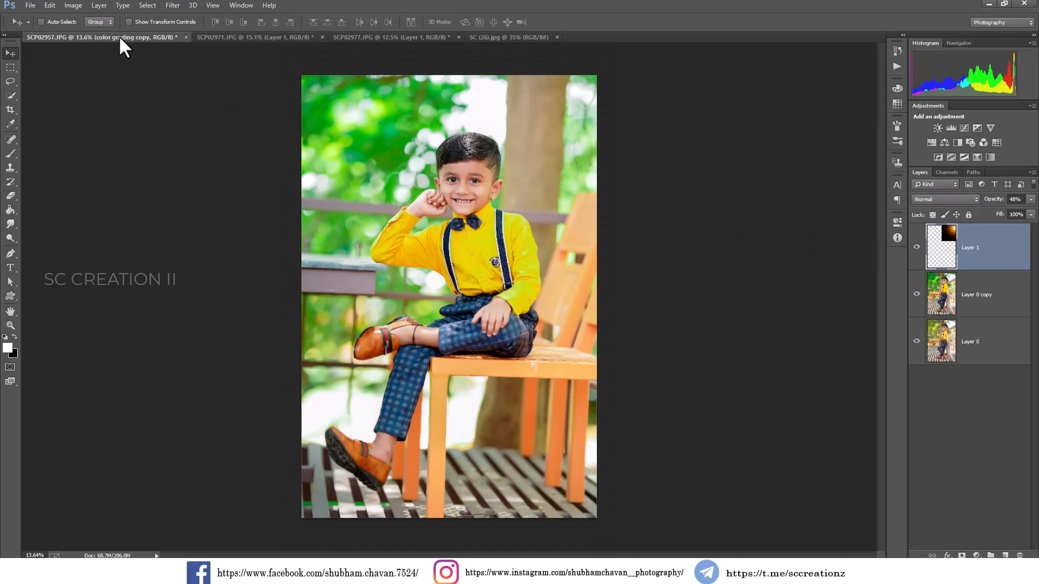
pyautogui.click(495, 36)
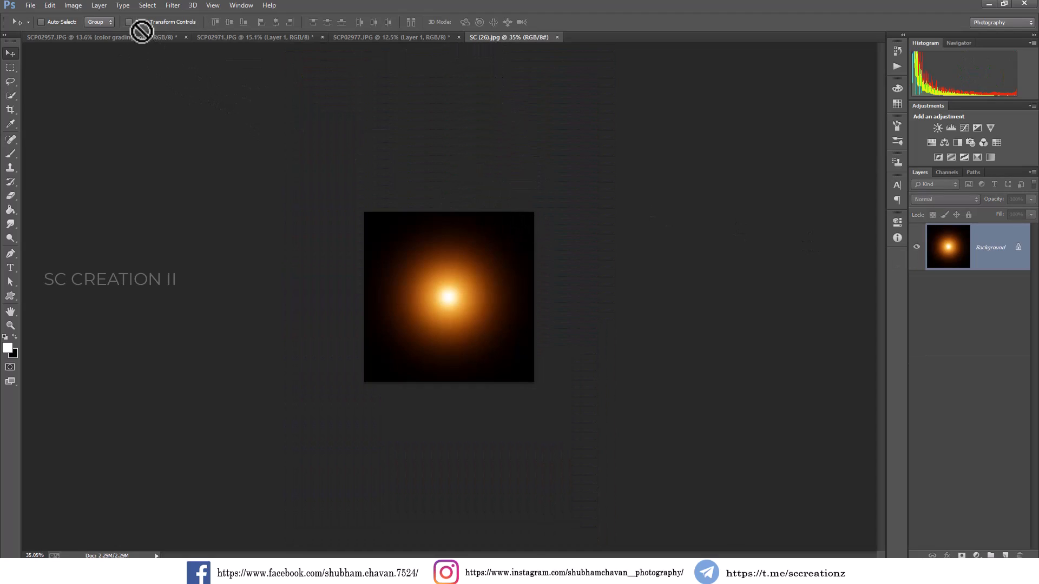
pyautogui.click(113, 37)
pyautogui.moveTo(466, 216); pyautogui.dragTo(506, 67)
# - Scale the flare layer in SCP02957.JPG to about 244% and set its blend mode to Screen
pyautogui.hotkey('ctrl', 't')
pyautogui.moveTo(522, 127); pyautogui.dragTo(569, 175)
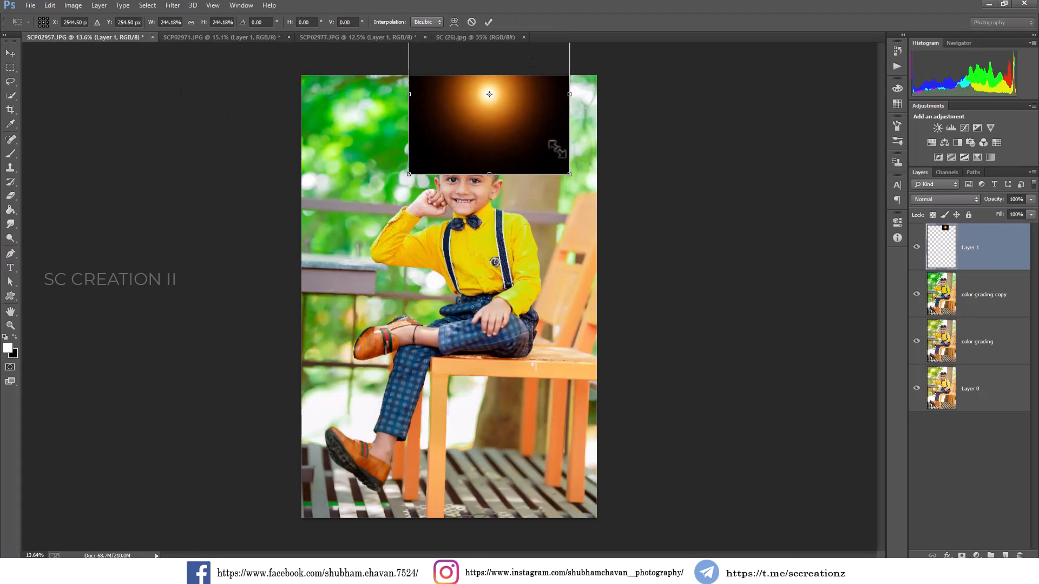
pyautogui.press('Return')
pyautogui.click(945, 199)
pyautogui.click(920, 297)
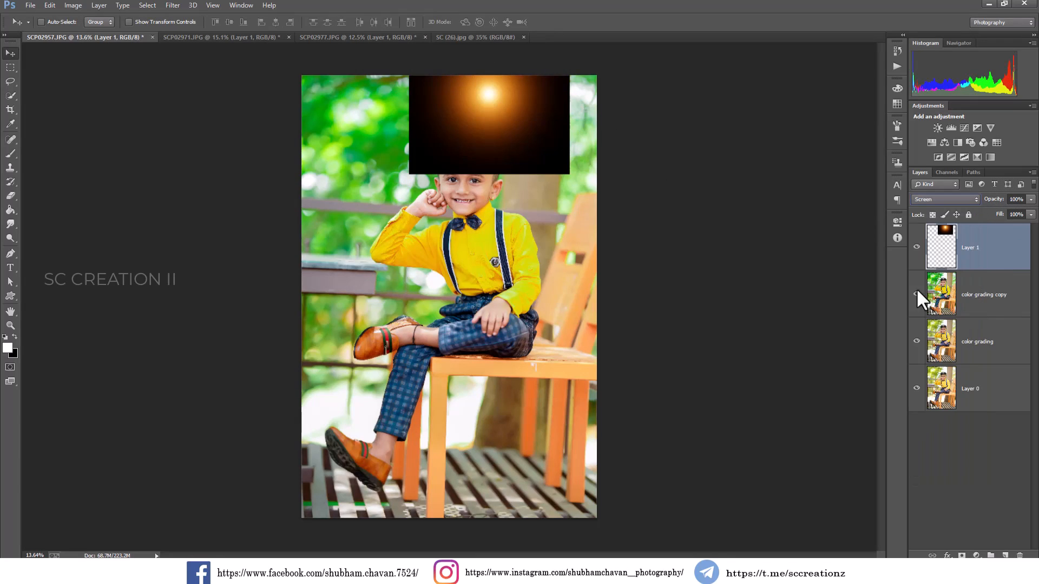
# - Fine-tune the flare's size and position beside the tree trunk above the boy's head
pyautogui.moveTo(514, 135); pyautogui.dragTo(596, 173)
pyautogui.hotkey('ctrl', 't')
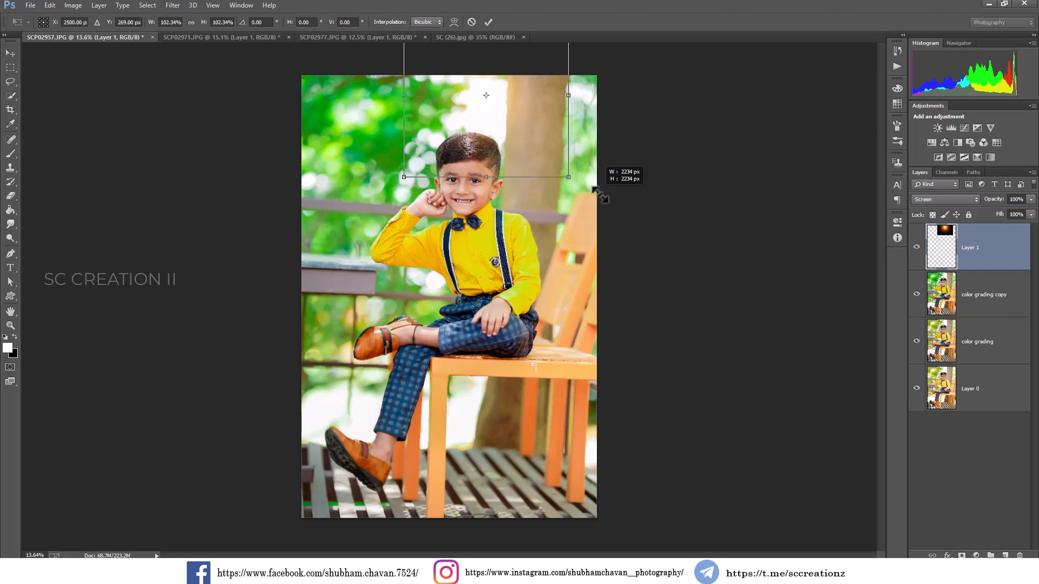
pyautogui.moveTo(538, 154); pyautogui.dragTo(533, 149)
pyautogui.press('Return')
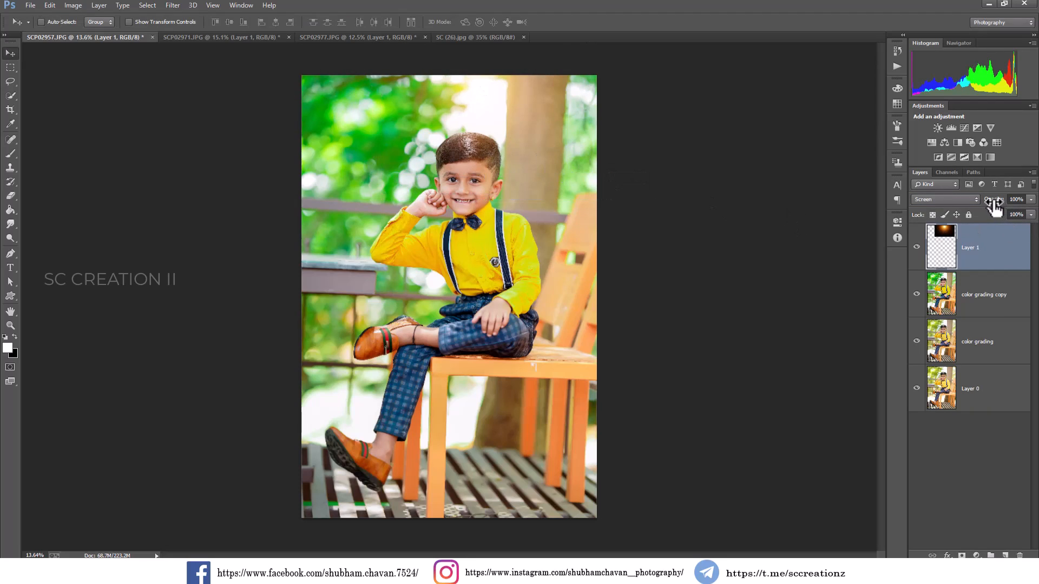
# - Set the flare layer's opacity to 50% and compare SCP02957.JPG with and without the flare
pyautogui.press('5')
pyautogui.click(917, 247)
pyautogui.click(917, 247)
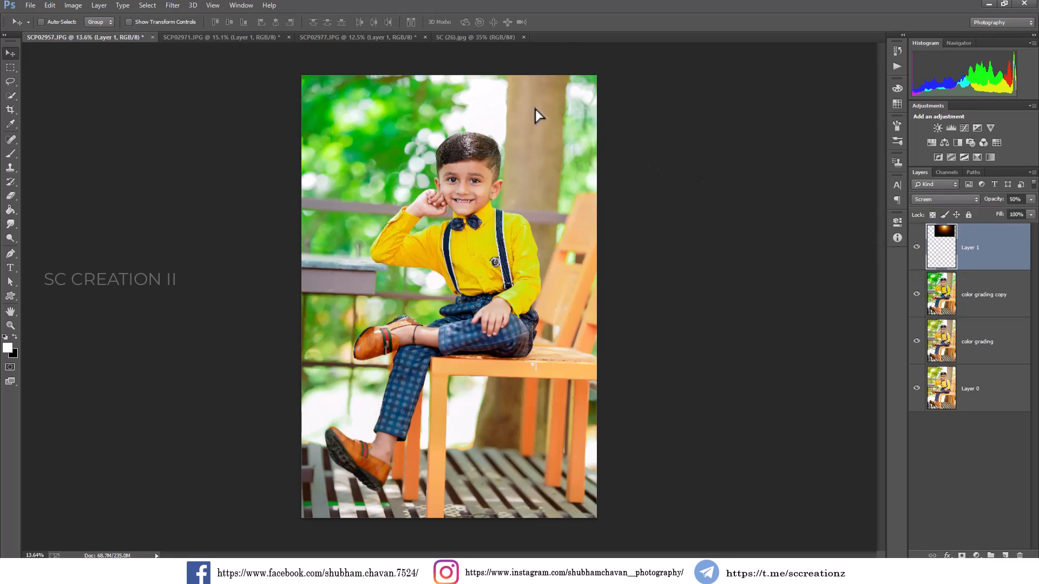
pyautogui.click(916, 248)
pyautogui.click(916, 247)
pyautogui.click(917, 248)
pyautogui.click(917, 247)
# - Select the color grading copy layer and ready the Eraser tool with a brush size of 800
pyautogui.hotkey('alt', '[')
pyautogui.press('j')
pyautogui.click(12, 197)
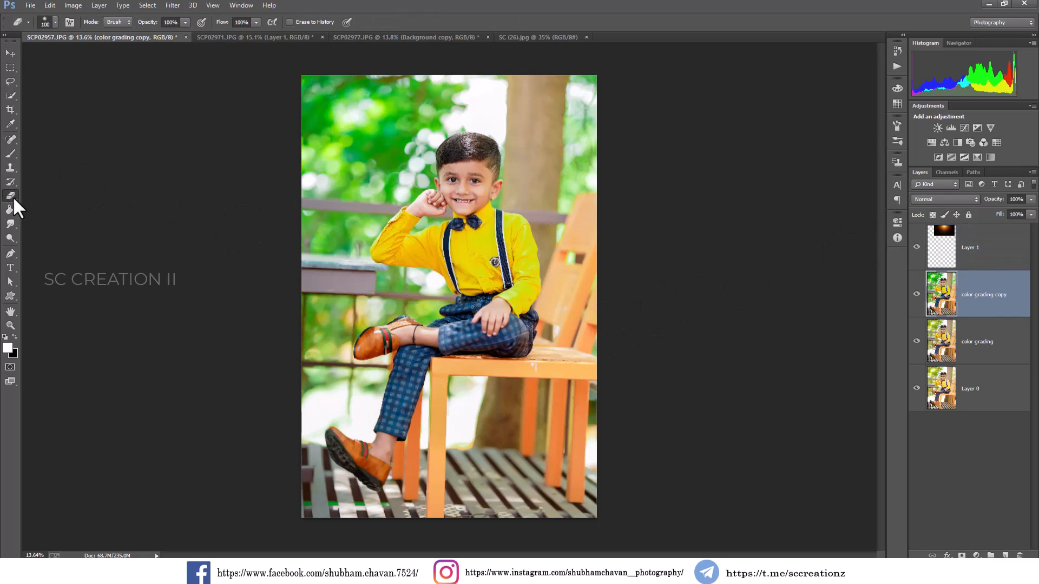
pyautogui.press(']')
pyautogui.press(']')
pyautogui.press(']')
pyautogui.press(']')
pyautogui.press(']')
pyautogui.press(']')
pyautogui.press(']')
pyautogui.press(']')
pyautogui.press(']')
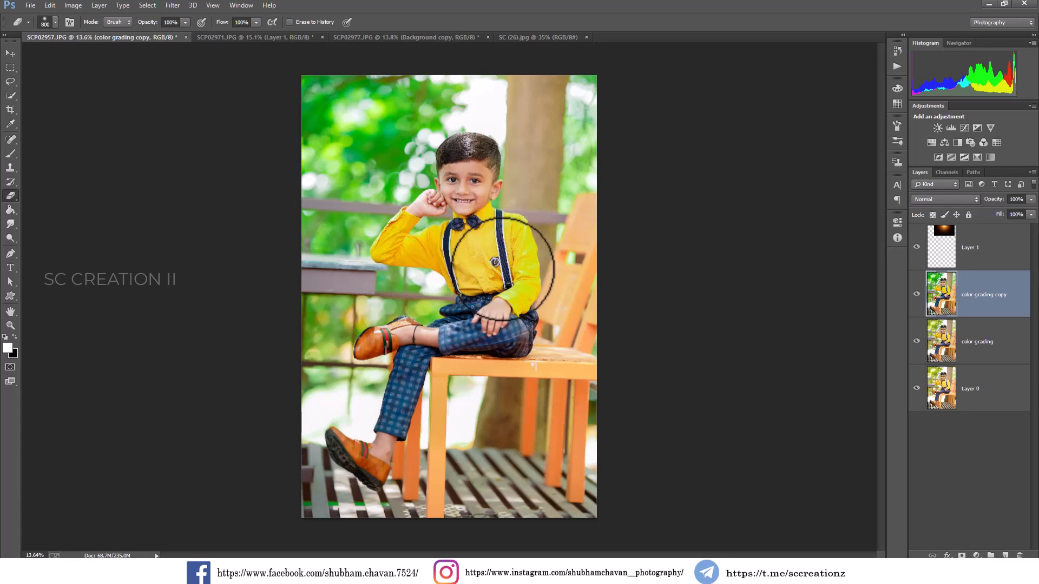